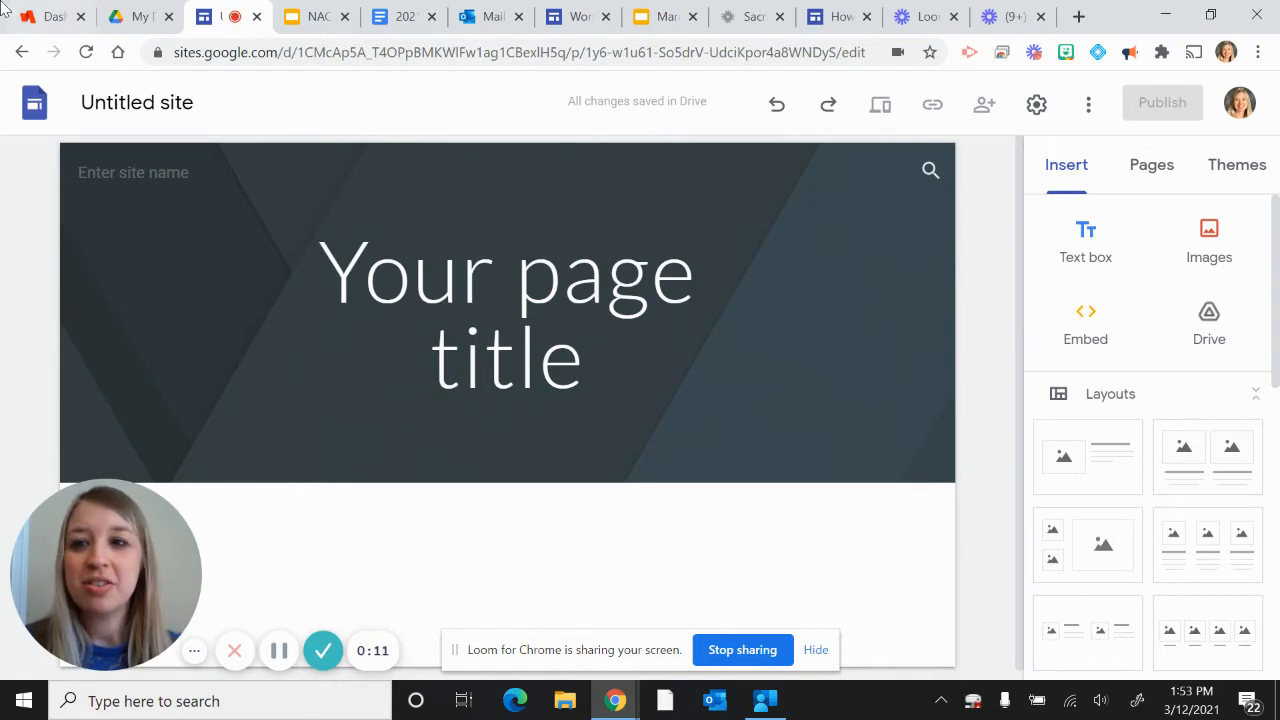
Step: Name the untitled site "How to Make a Google Site" and apply the same text as the site name in the header
left_click(124, 103)
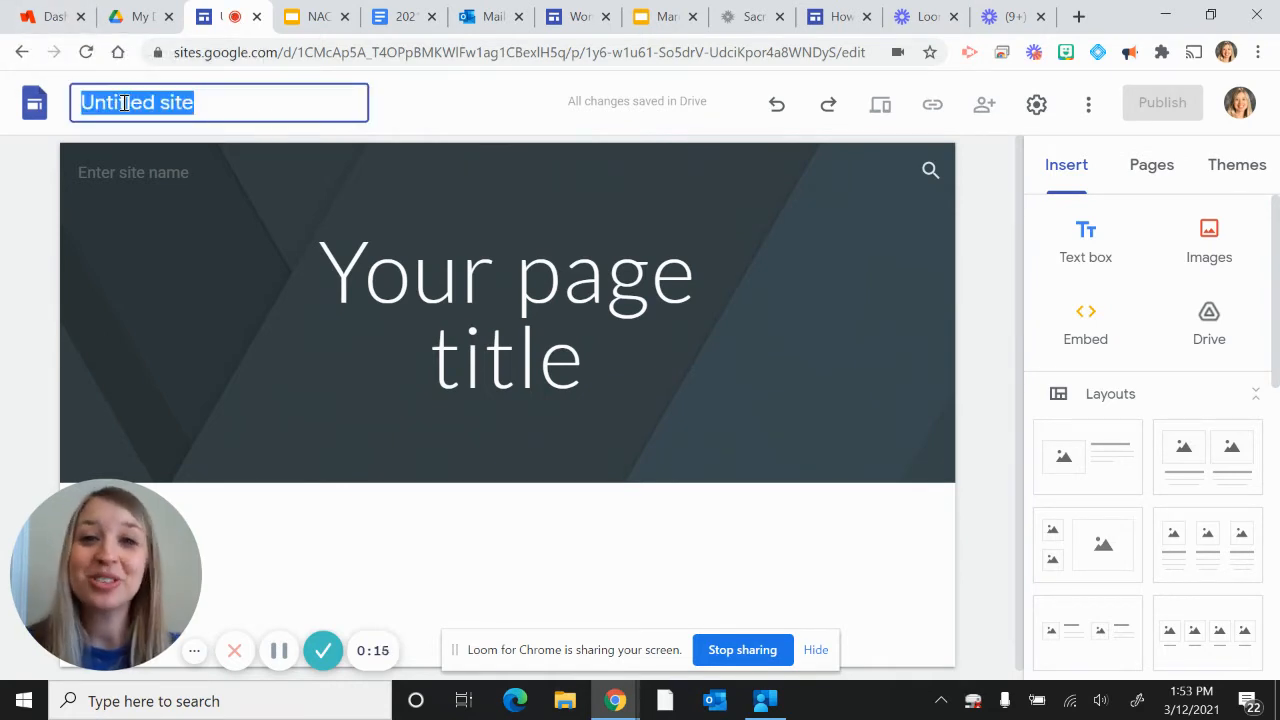
type("How")
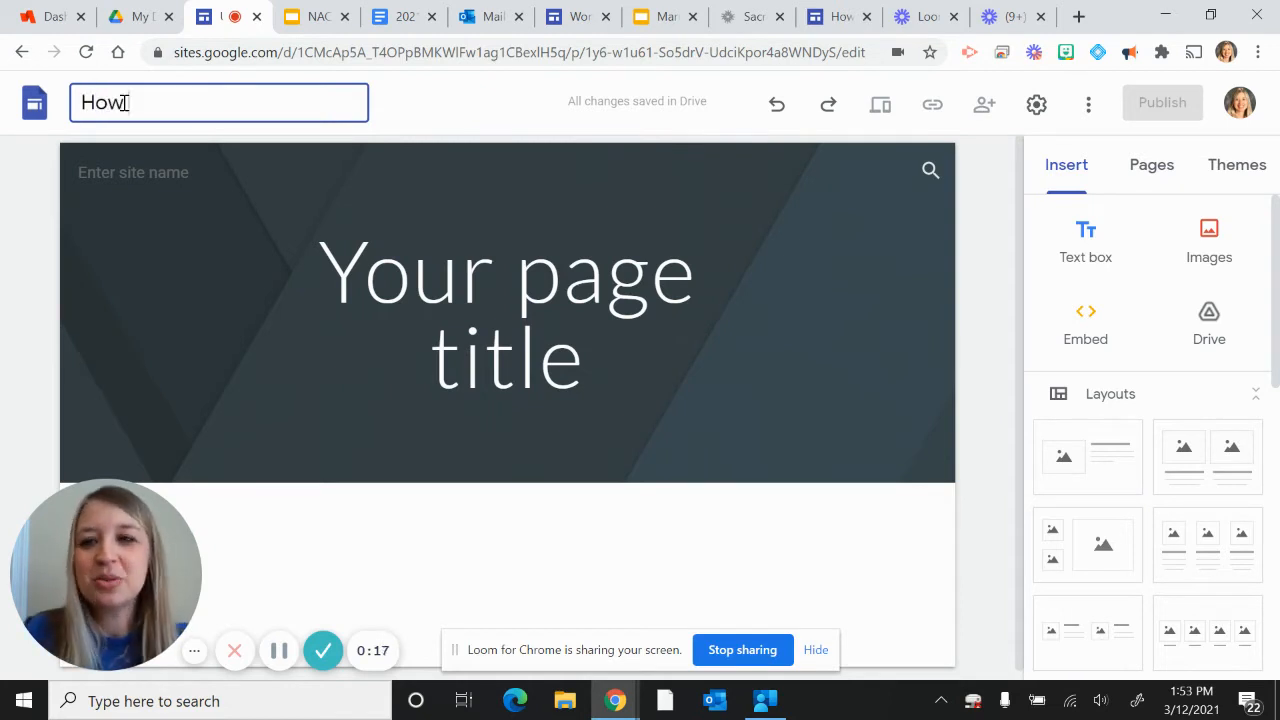
type(" to Make a ")
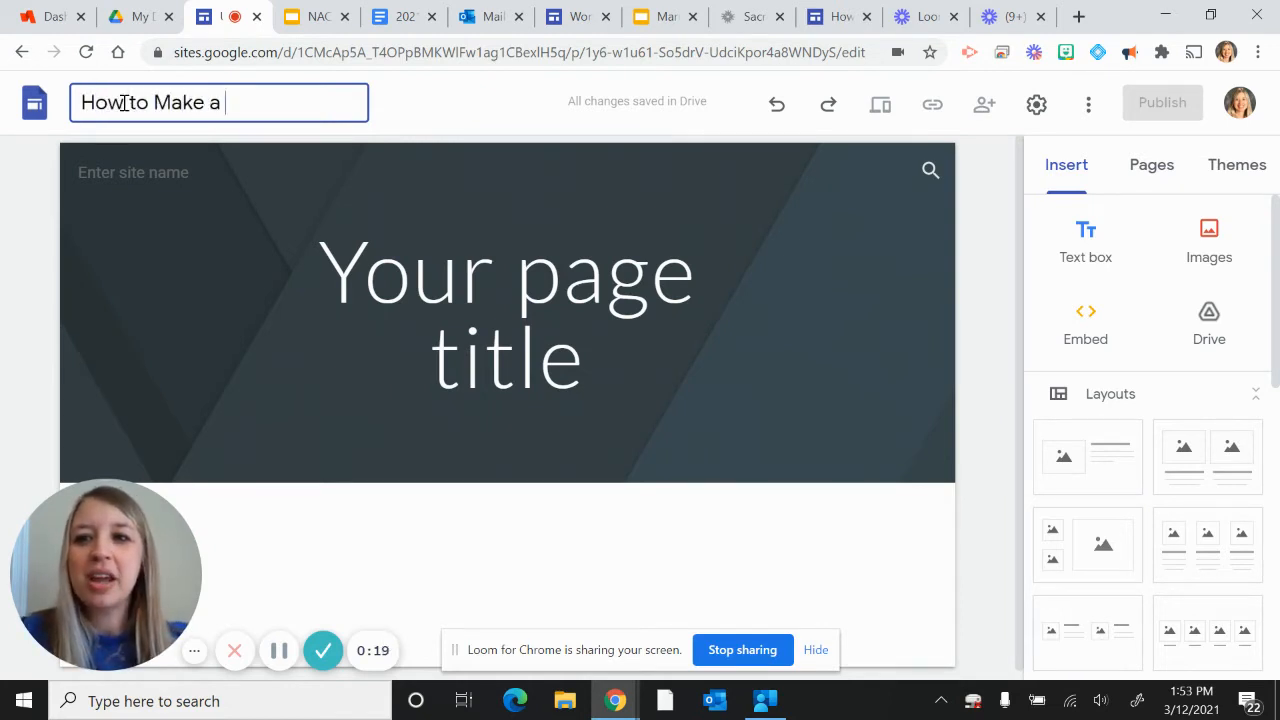
type("Google Site")
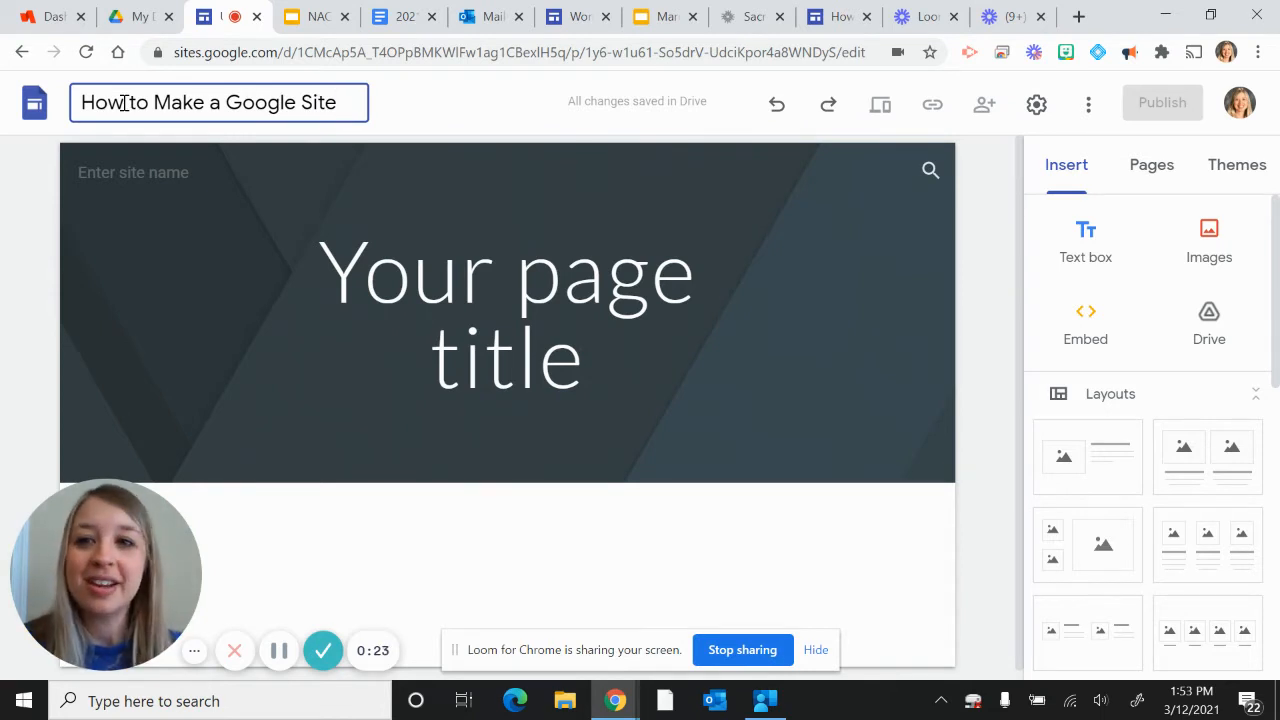
left_click(154, 267)
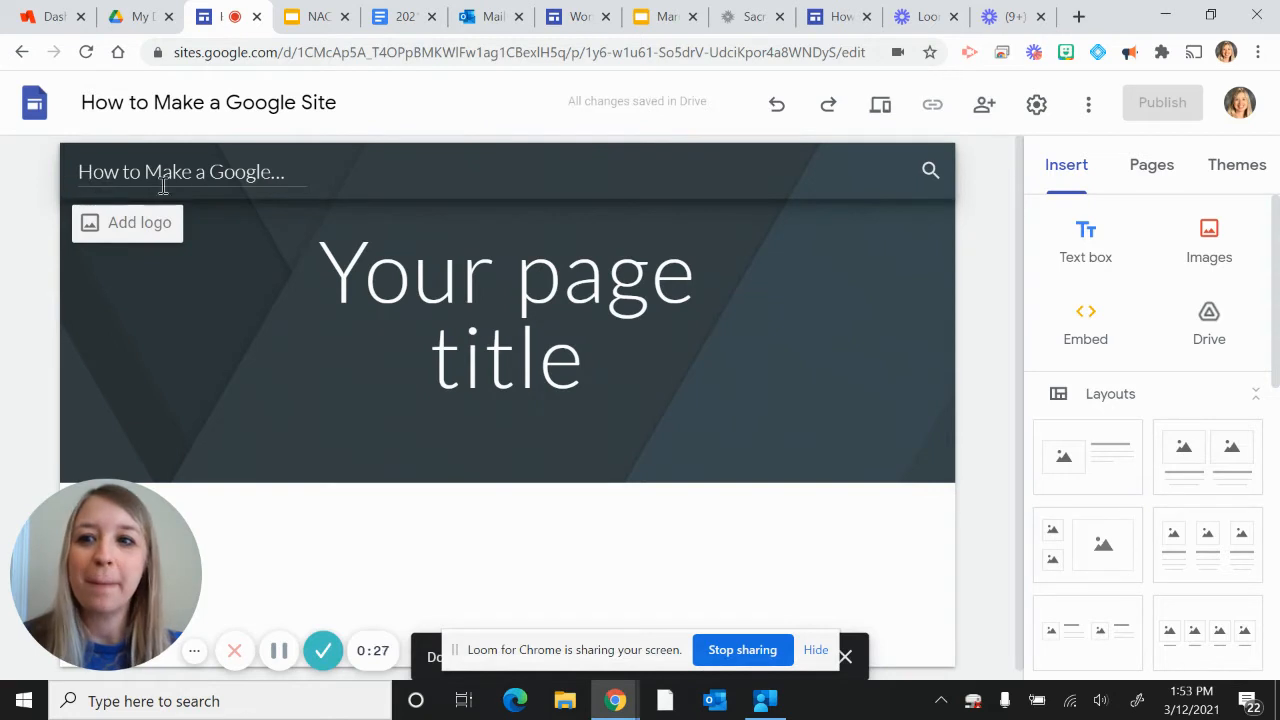
Step: Replace the placeholder page title in the header with "How to Make a Google Site"
left_click(484, 275)
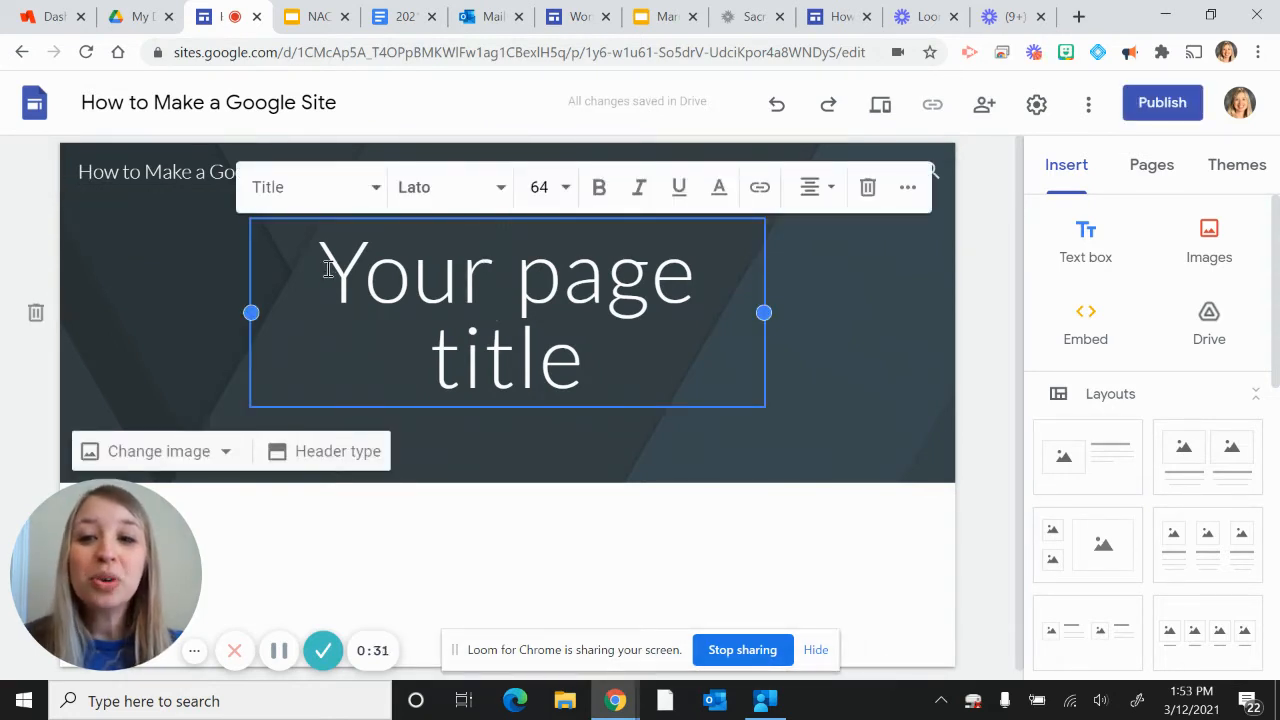
left_click_drag(328, 263, 616, 368)
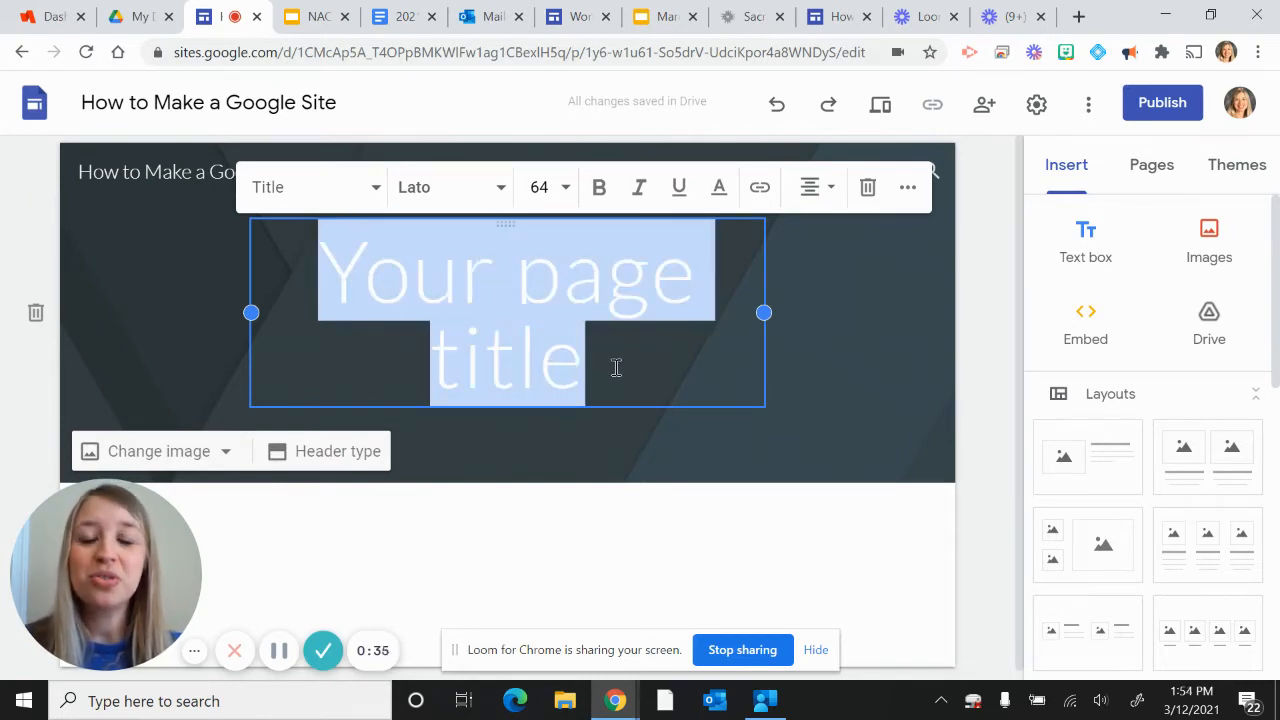
type("How to ")
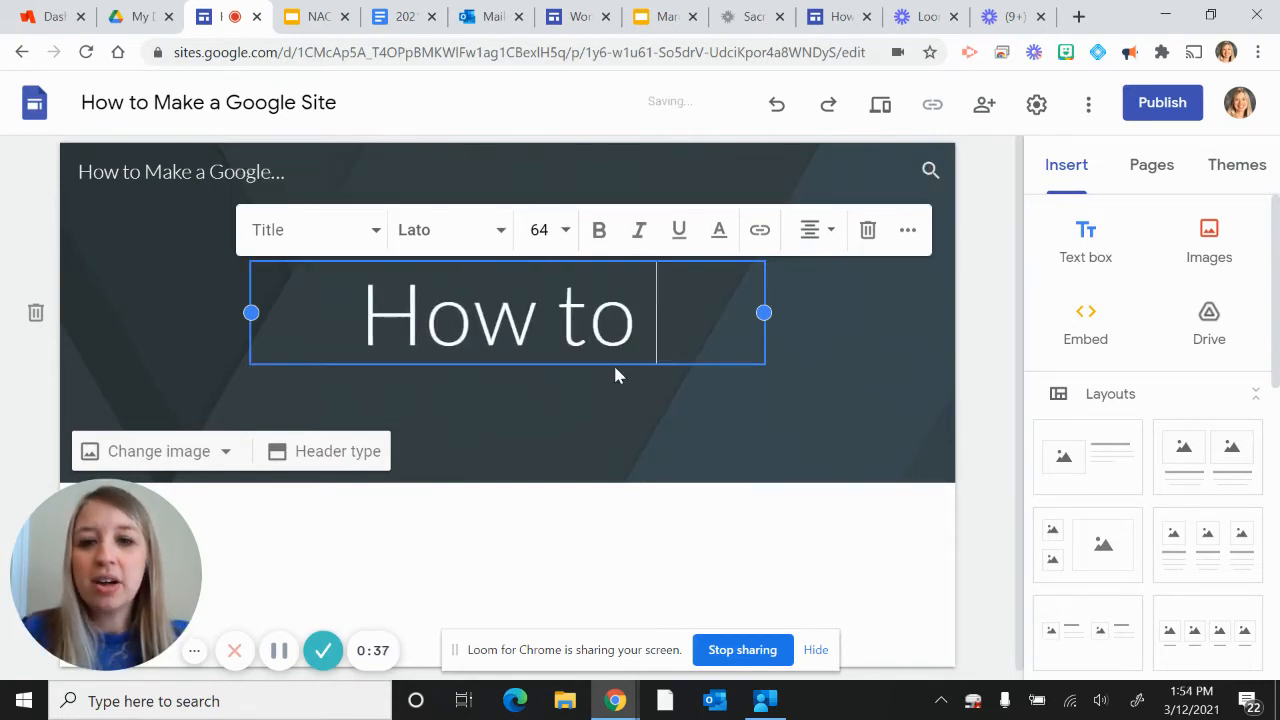
type("Make a Google Site")
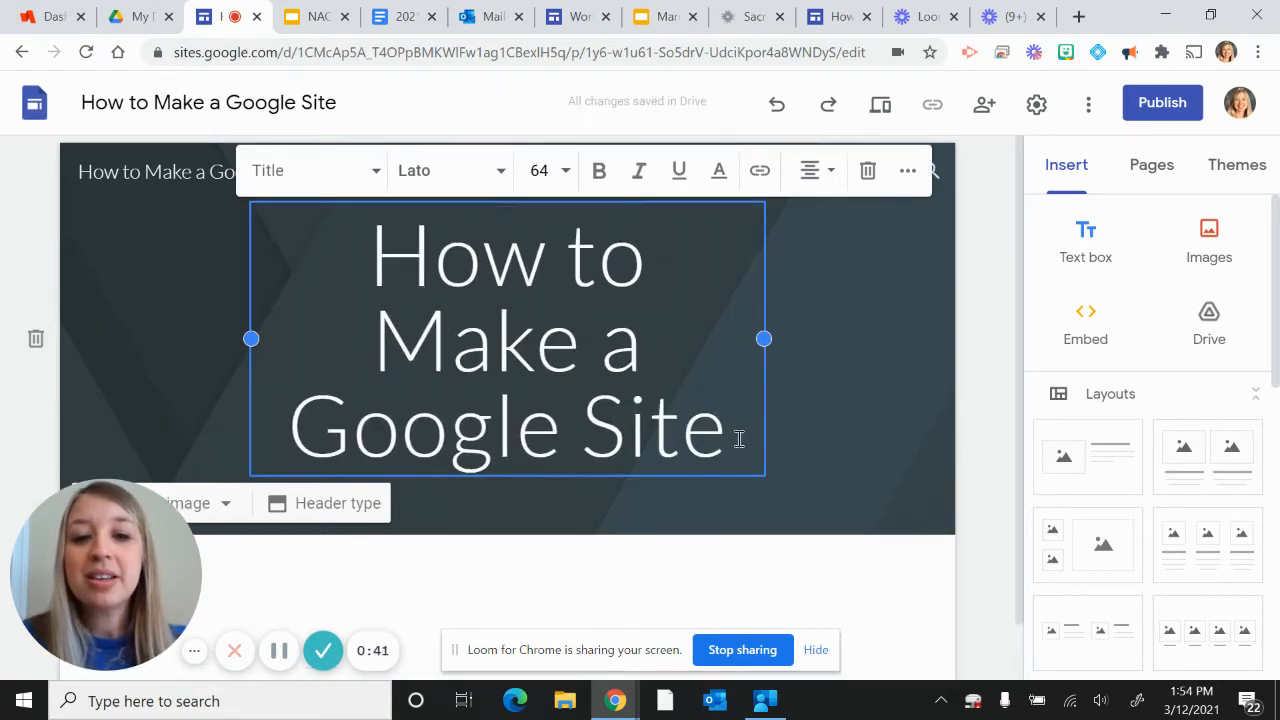
Step: Set the whole page title to the Bree Serif font at size 48
left_click_drag(737, 437, 367, 276)
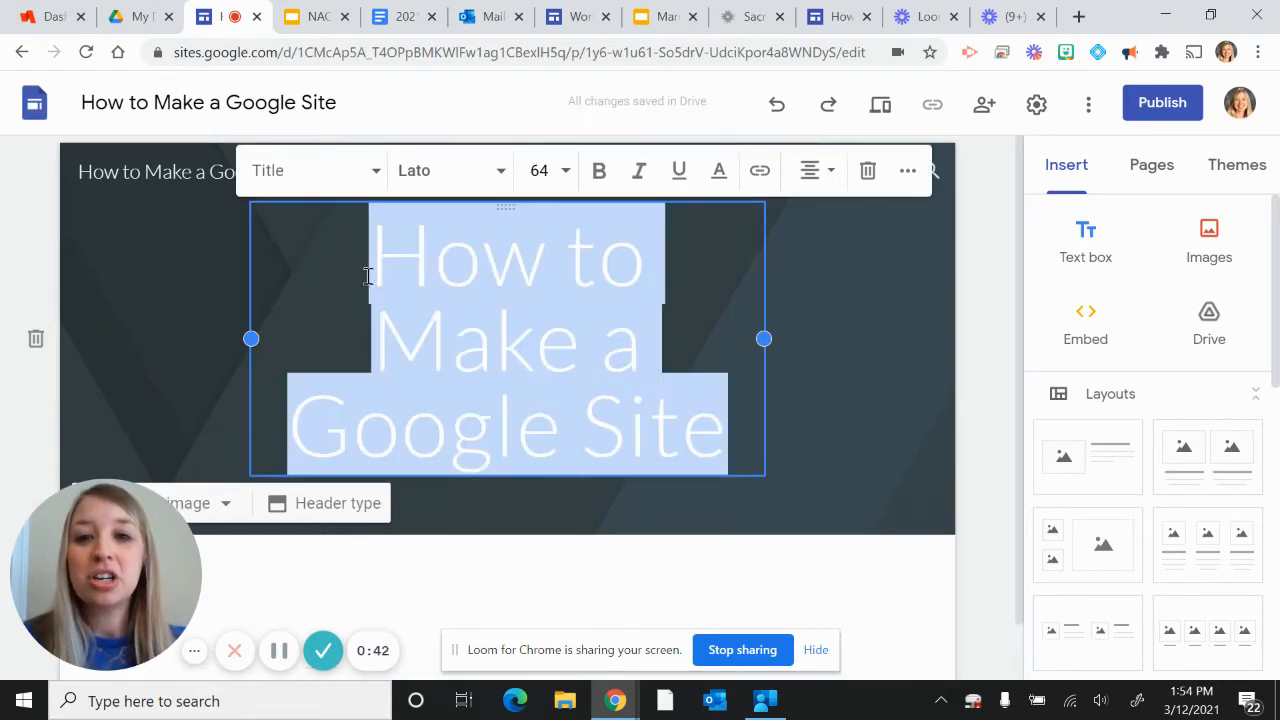
left_click(500, 171)
left_click(455, 287)
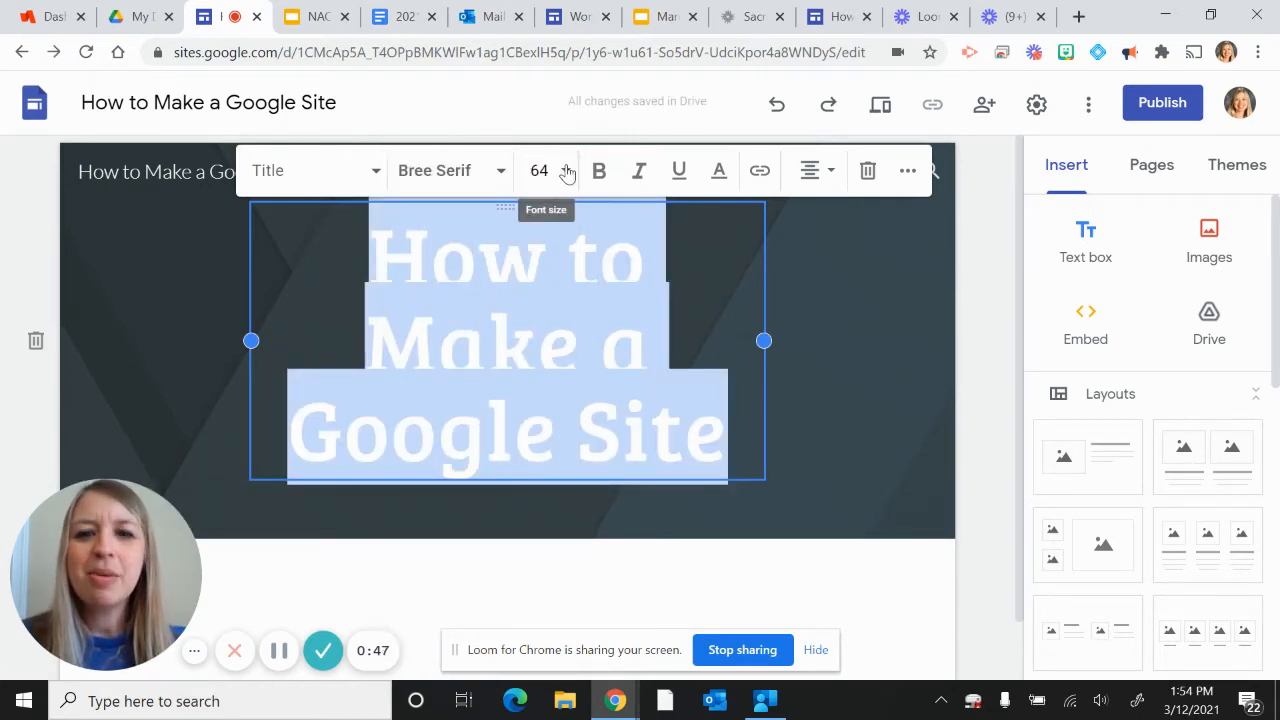
left_click(565, 171)
scroll(550, 400, "down", 3)
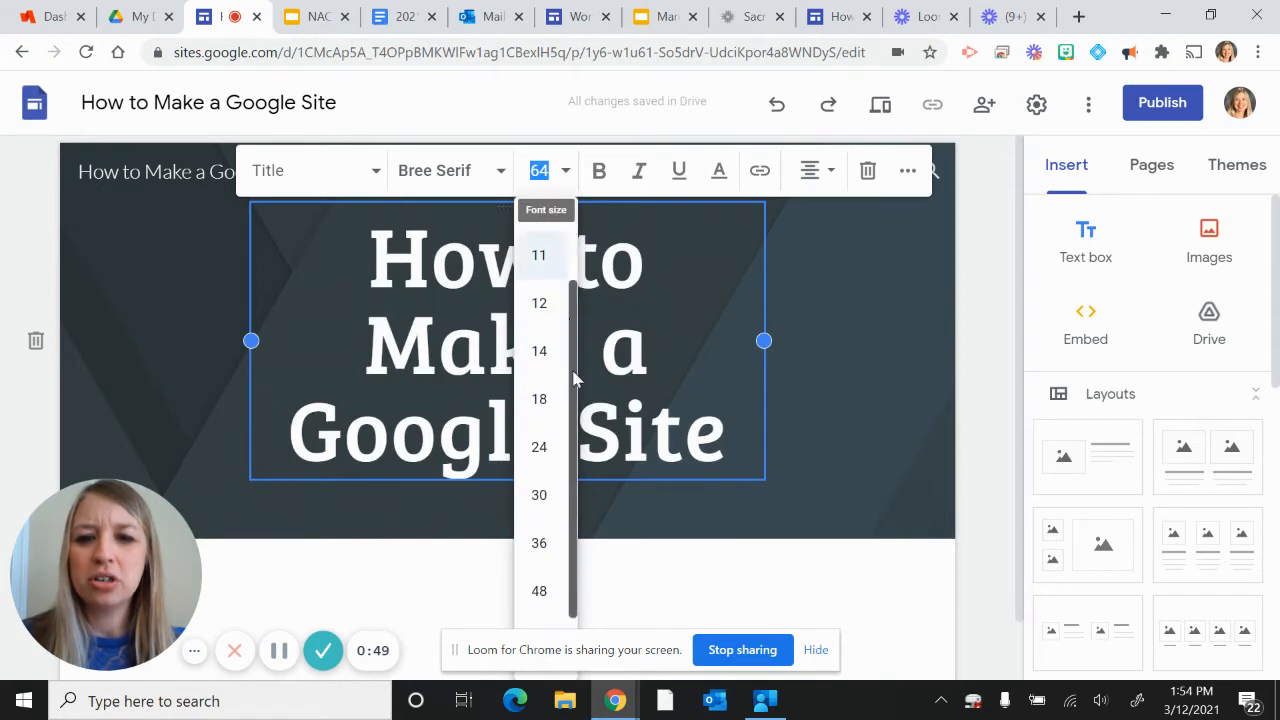
left_click(540, 504)
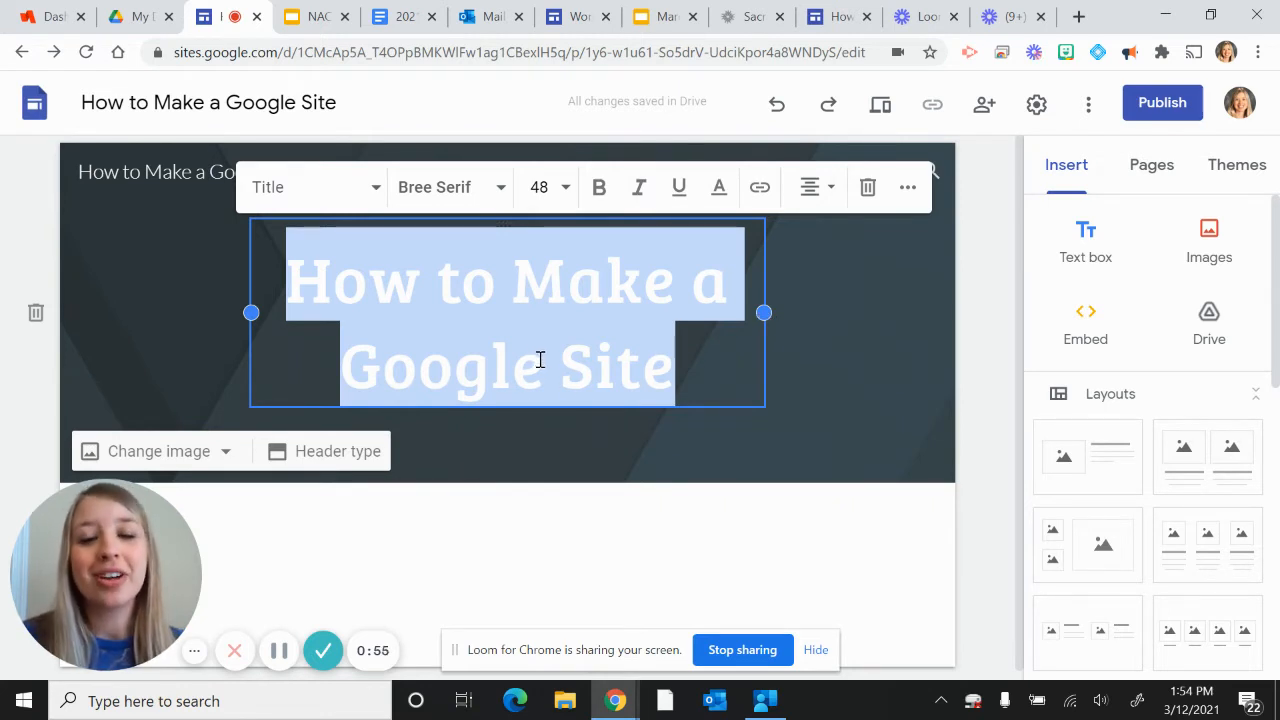
Step: Widen the title text box toward both edges of the header and undo both resizes
left_click_drag(764, 312, 905, 316)
left_click_drag(250, 312, 92, 310)
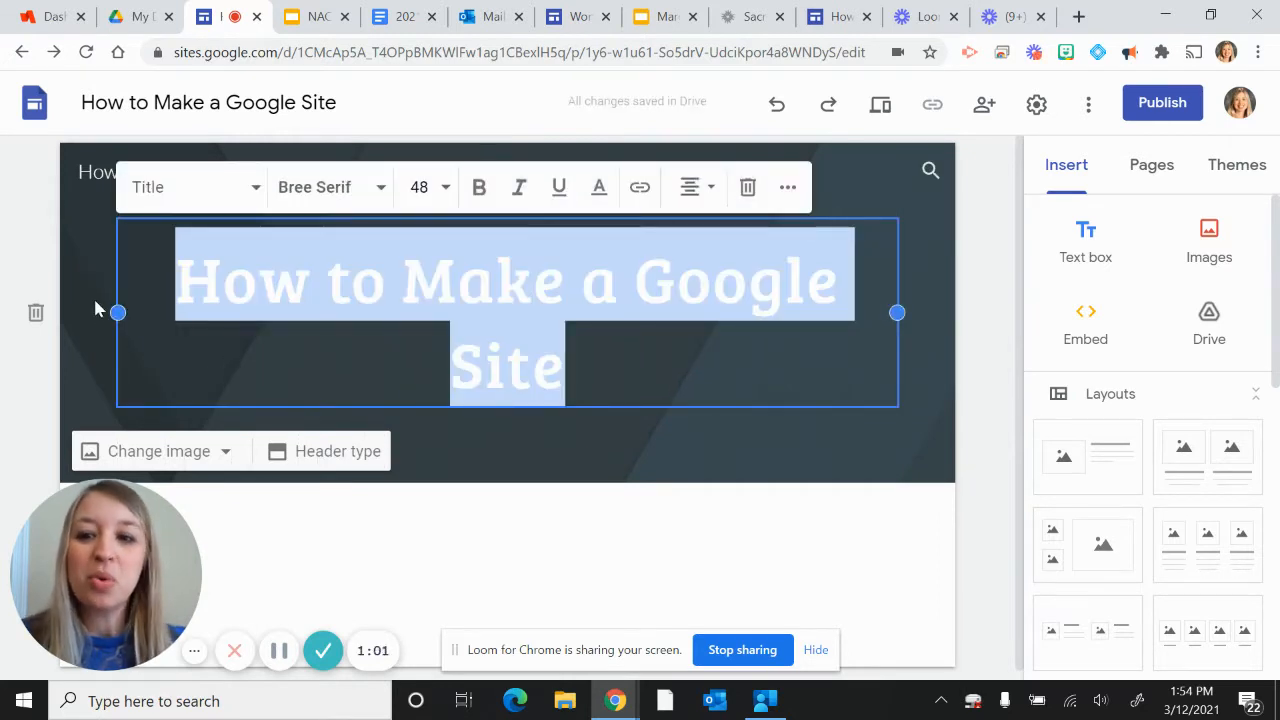
left_click(777, 107)
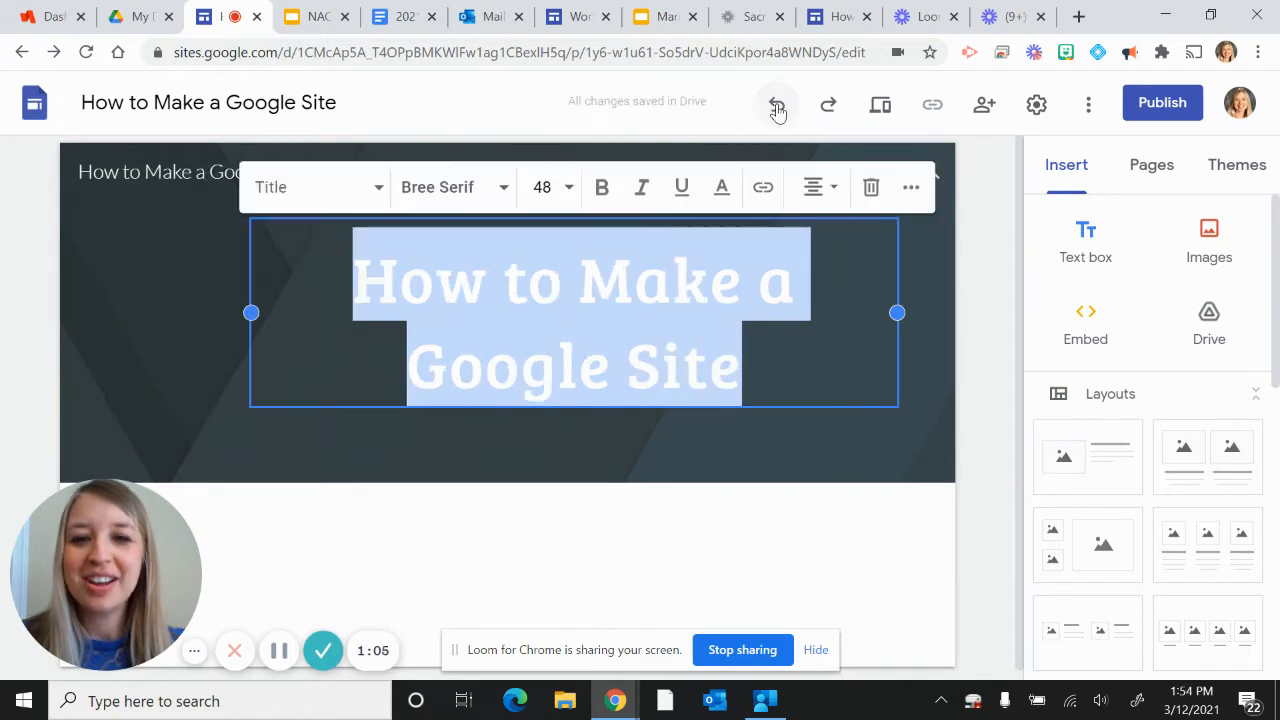
left_click(777, 107)
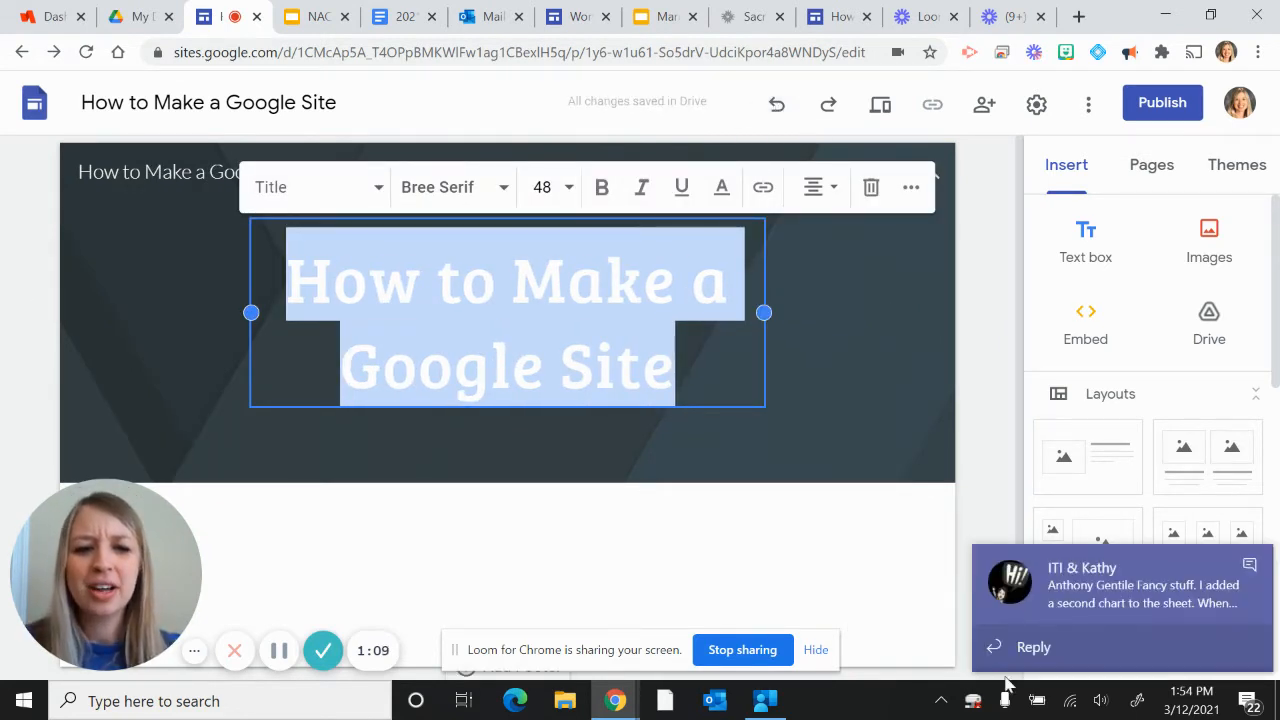
left_click(1249, 569)
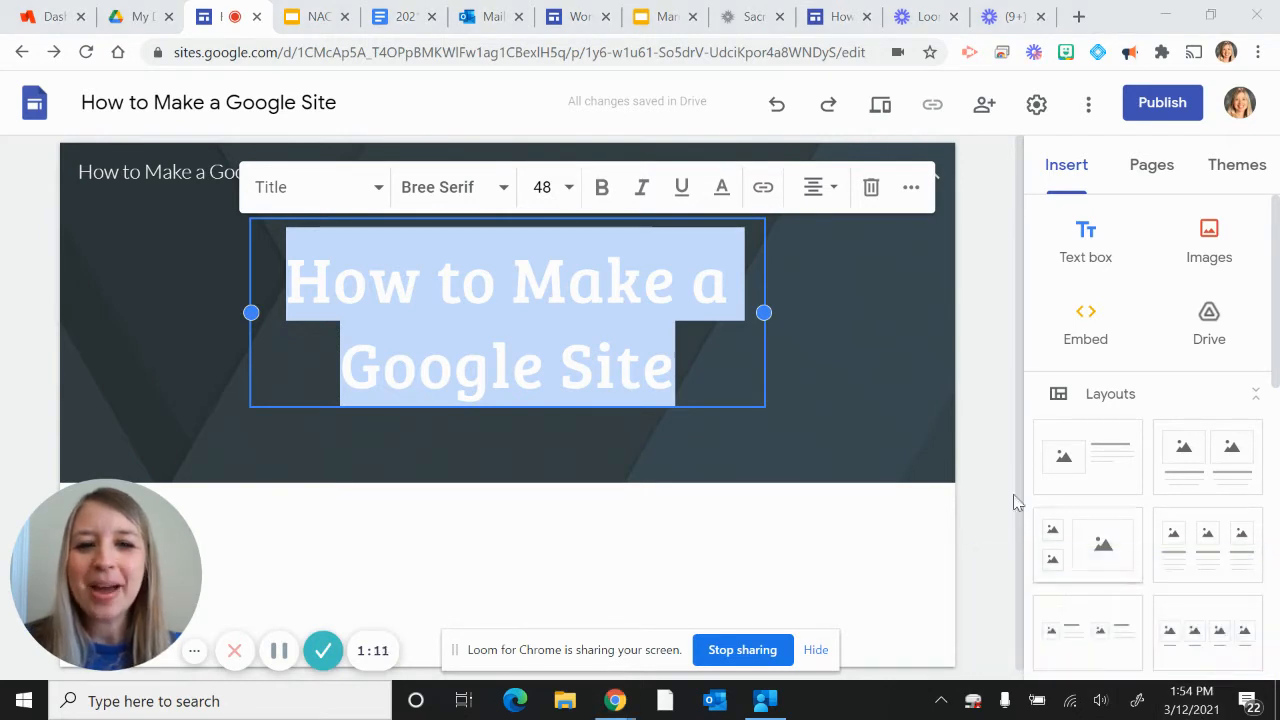
Step: Open the selection of existing images for replacing the header background
left_click(934, 378)
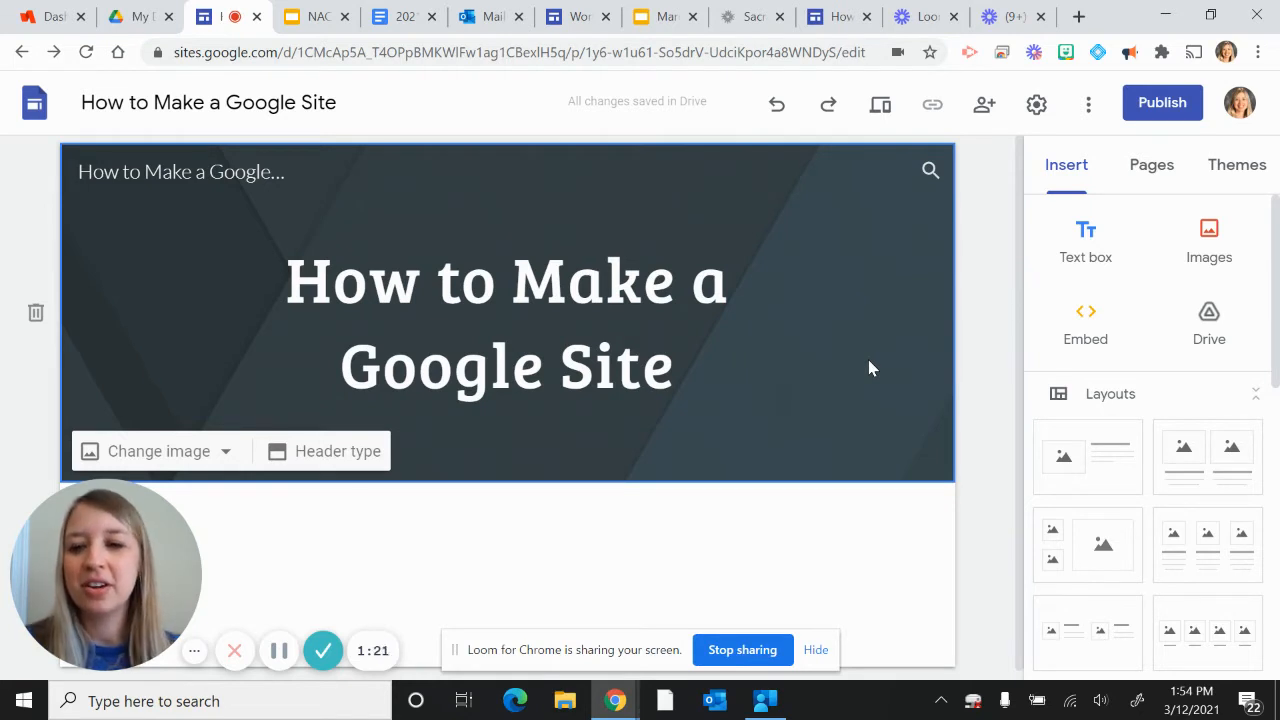
left_click(198, 456)
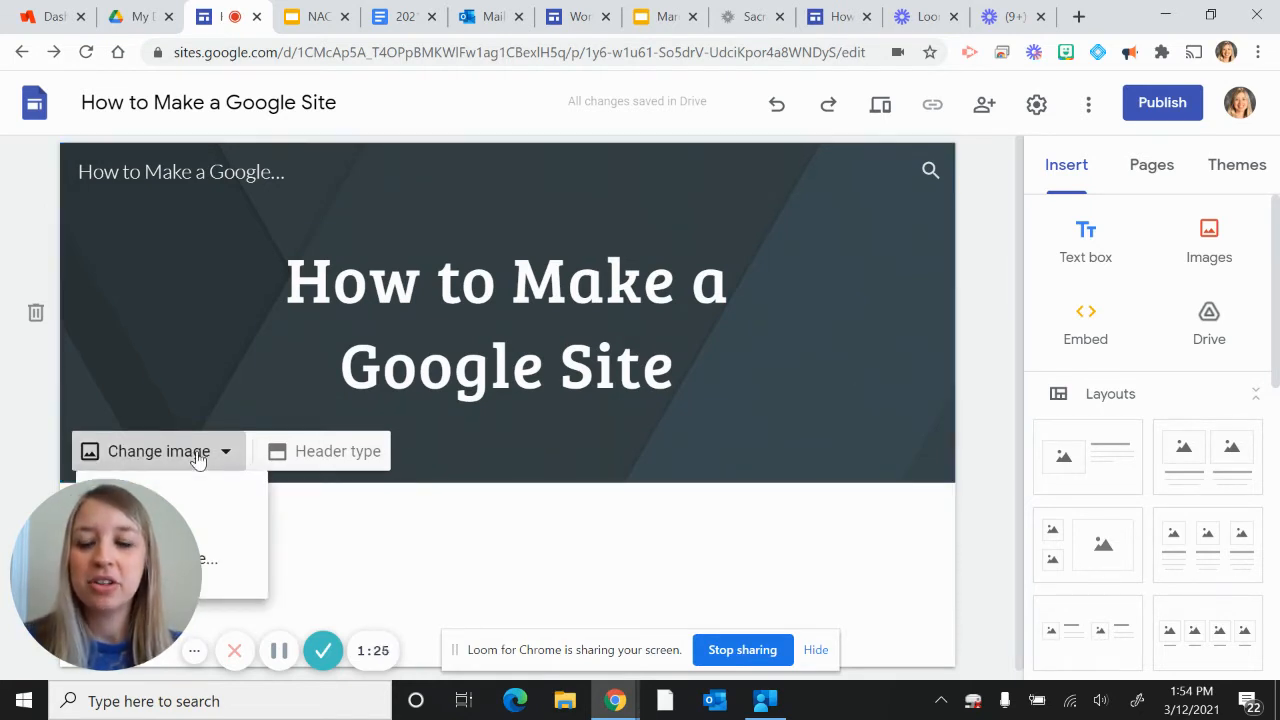
left_click_drag(127, 537, 125, 132)
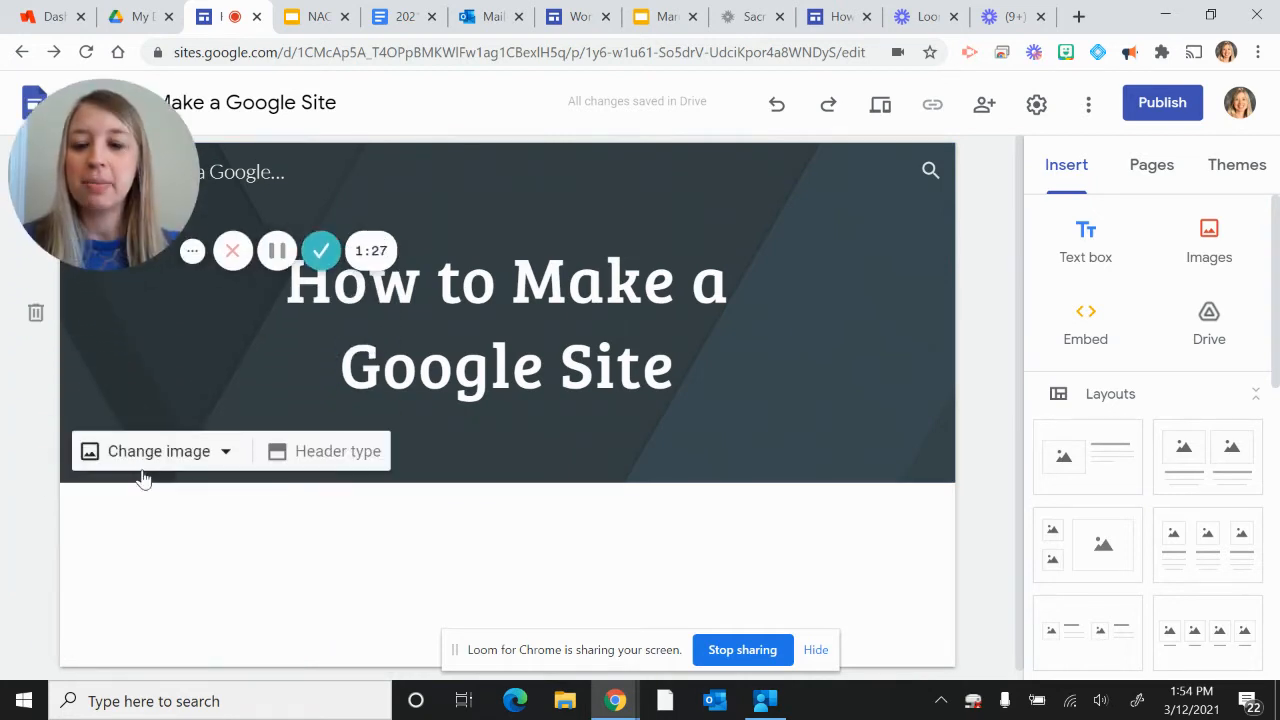
left_click(151, 451)
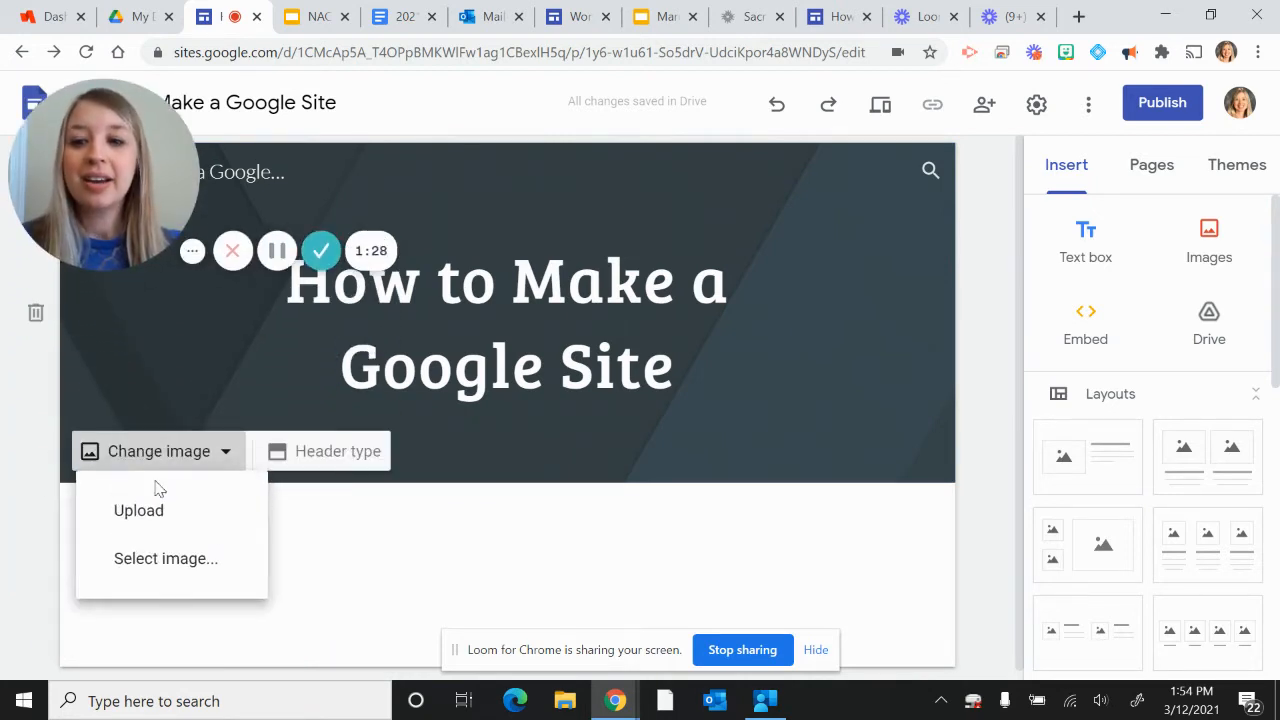
left_click(135, 566)
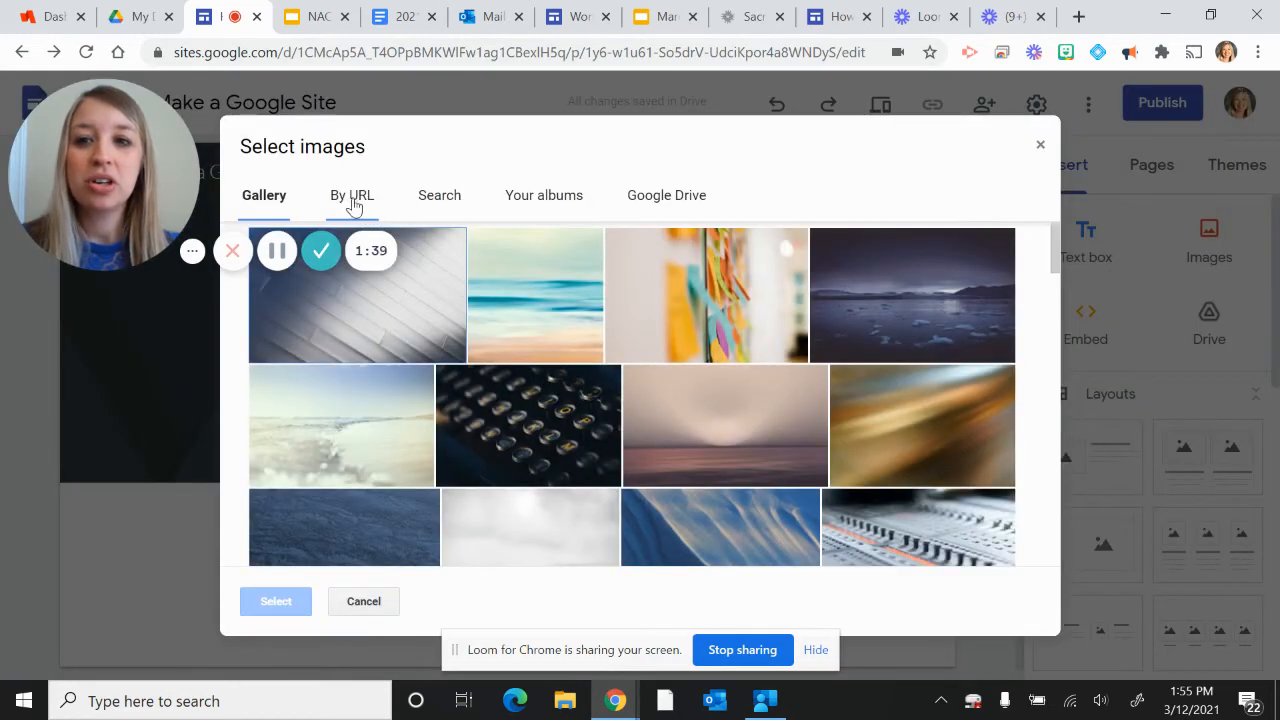
Step: Set the header background to building website.png from the Google Drive folder NACA ITI 2020-21 > Google Site building
left_click(430, 203)
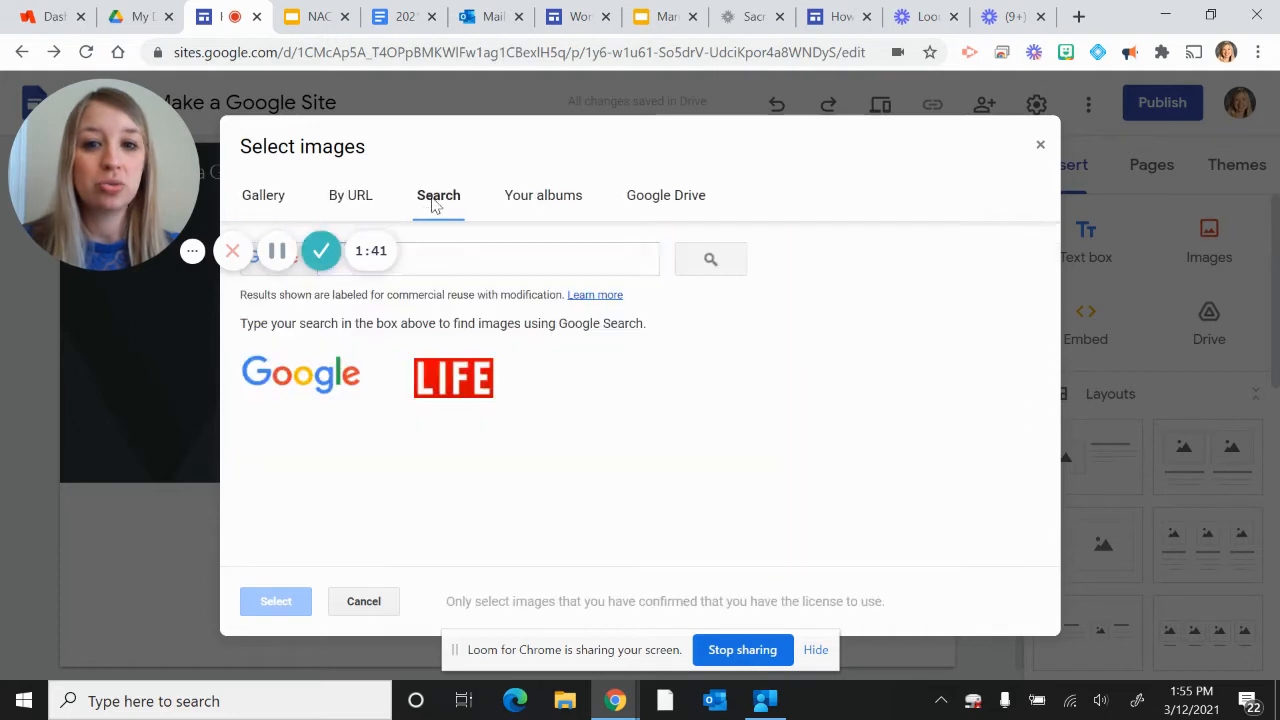
left_click(535, 204)
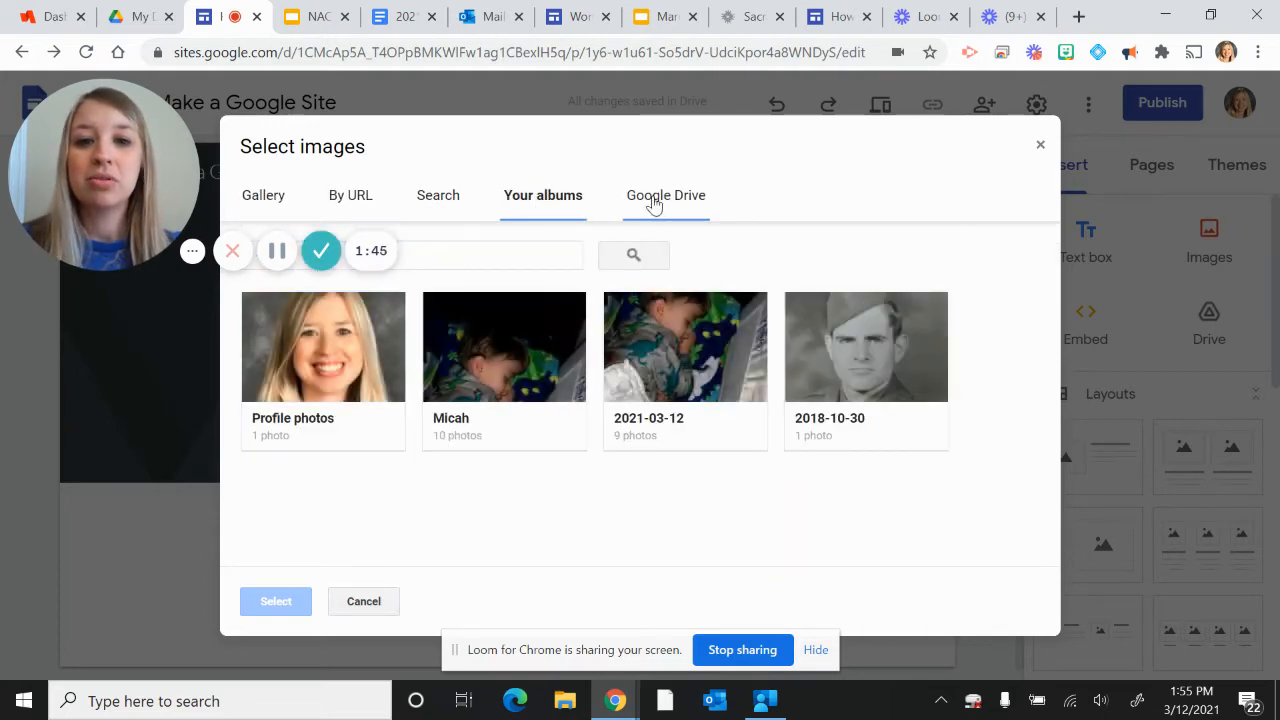
left_click(651, 204)
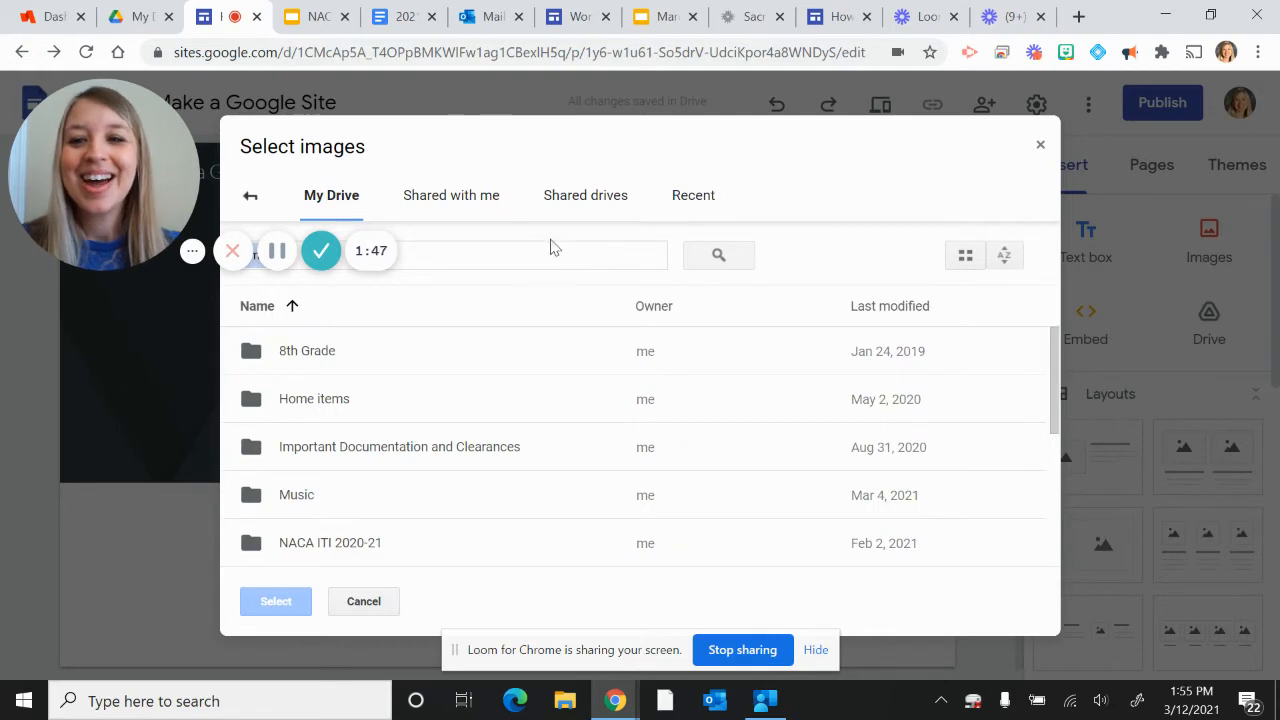
double_click(326, 543)
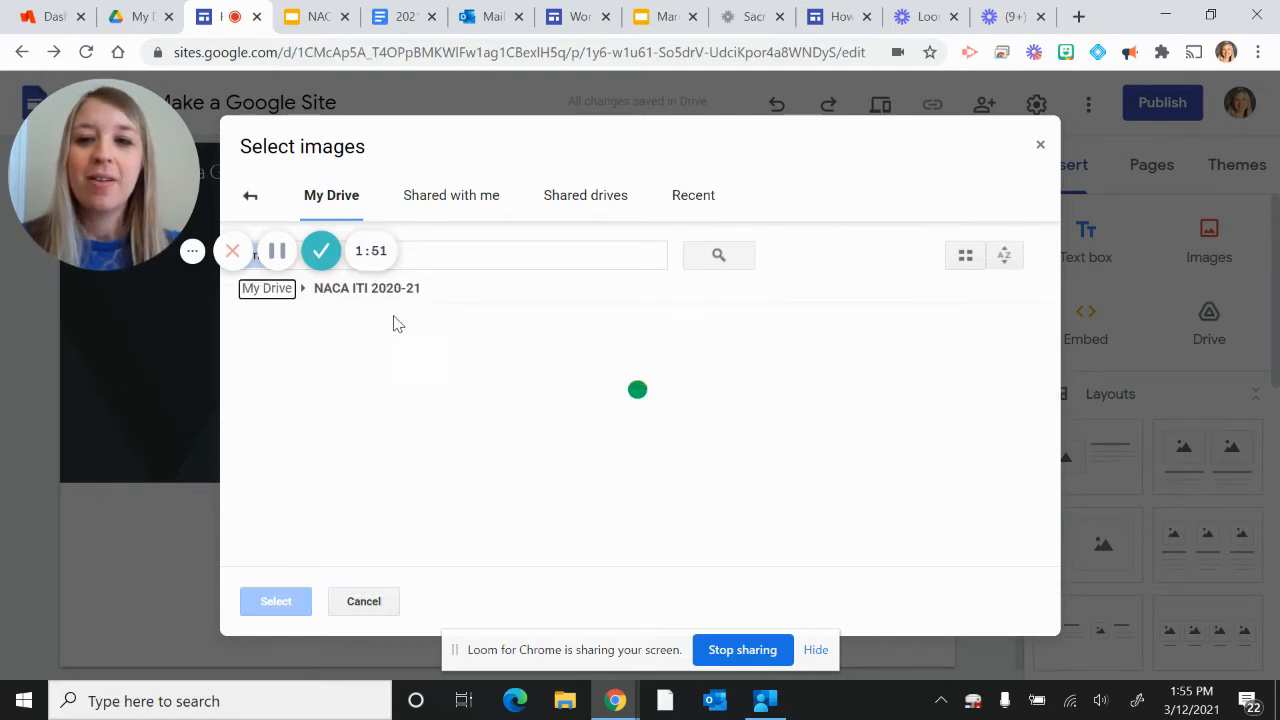
double_click(346, 424)
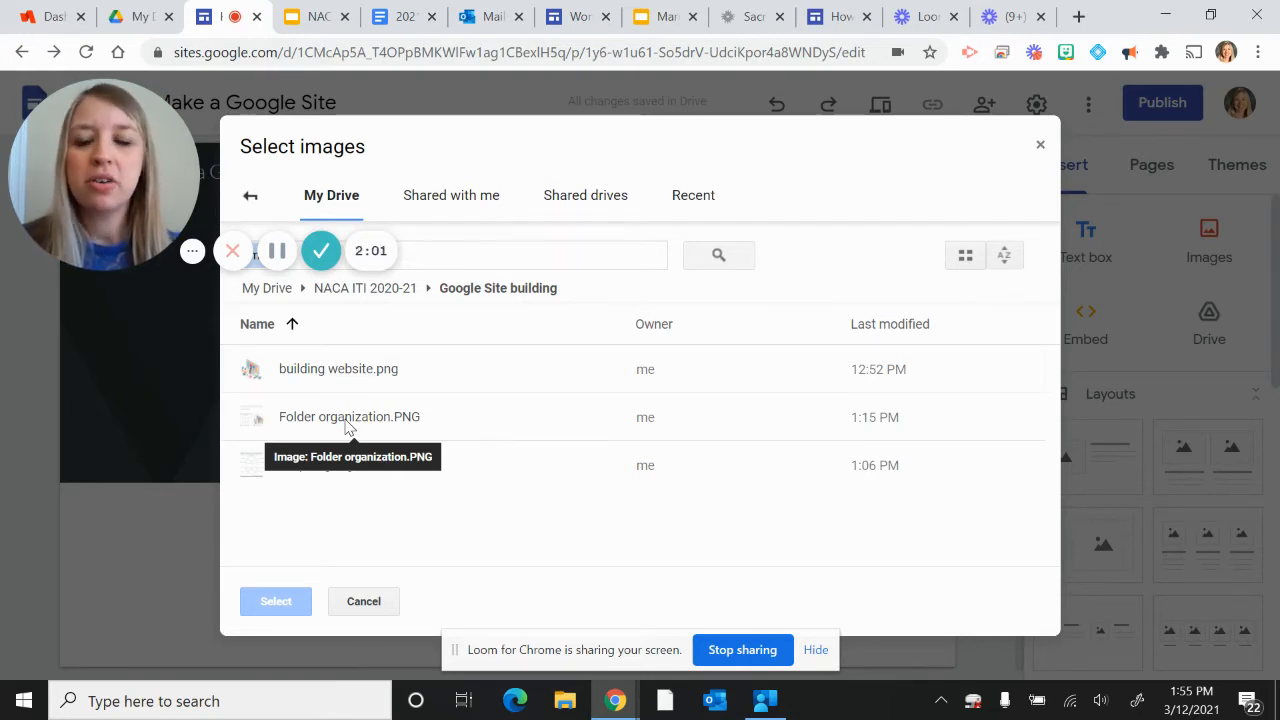
left_click(350, 378)
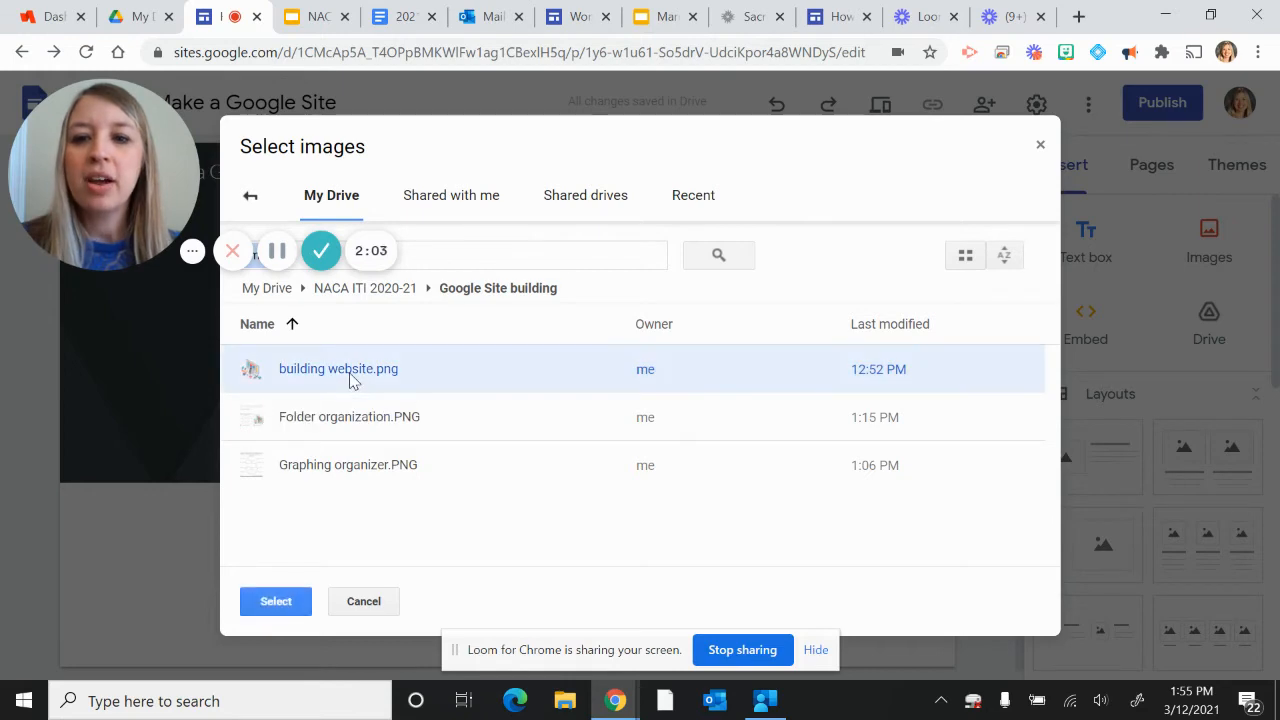
left_click(276, 601)
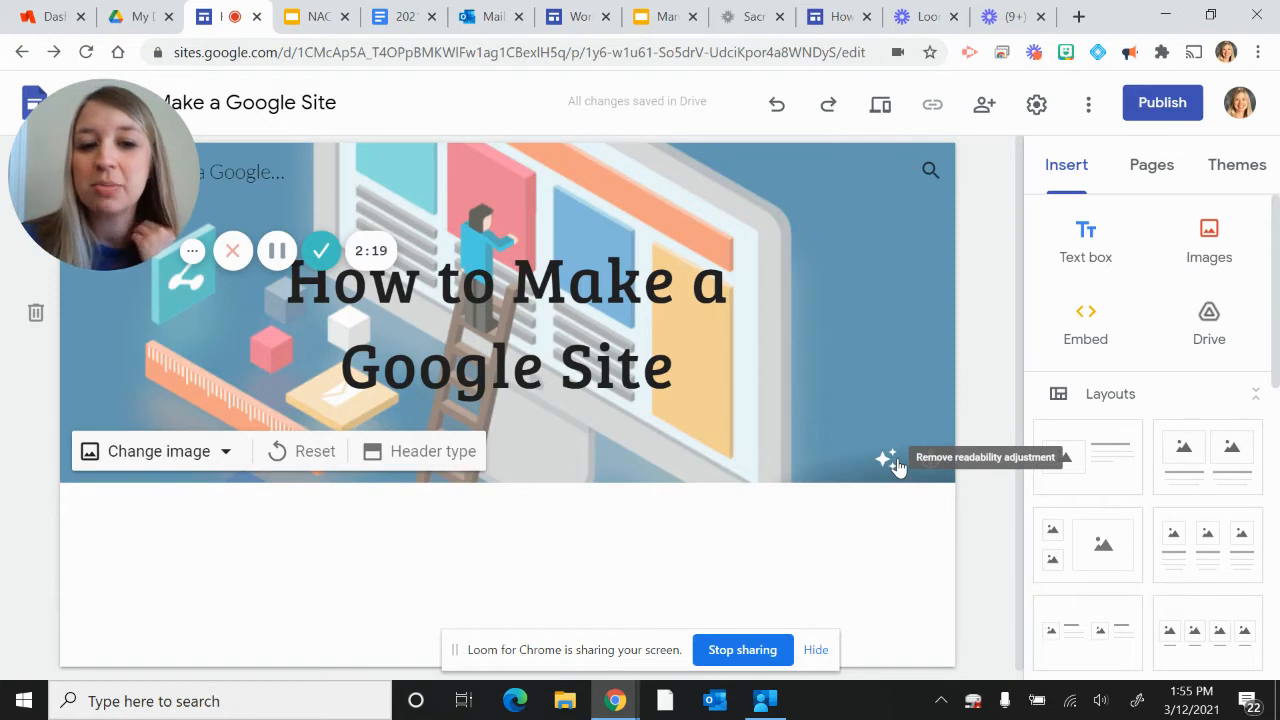
Step: Remove the readability adjustment from the header image and apply it again
left_click(893, 461)
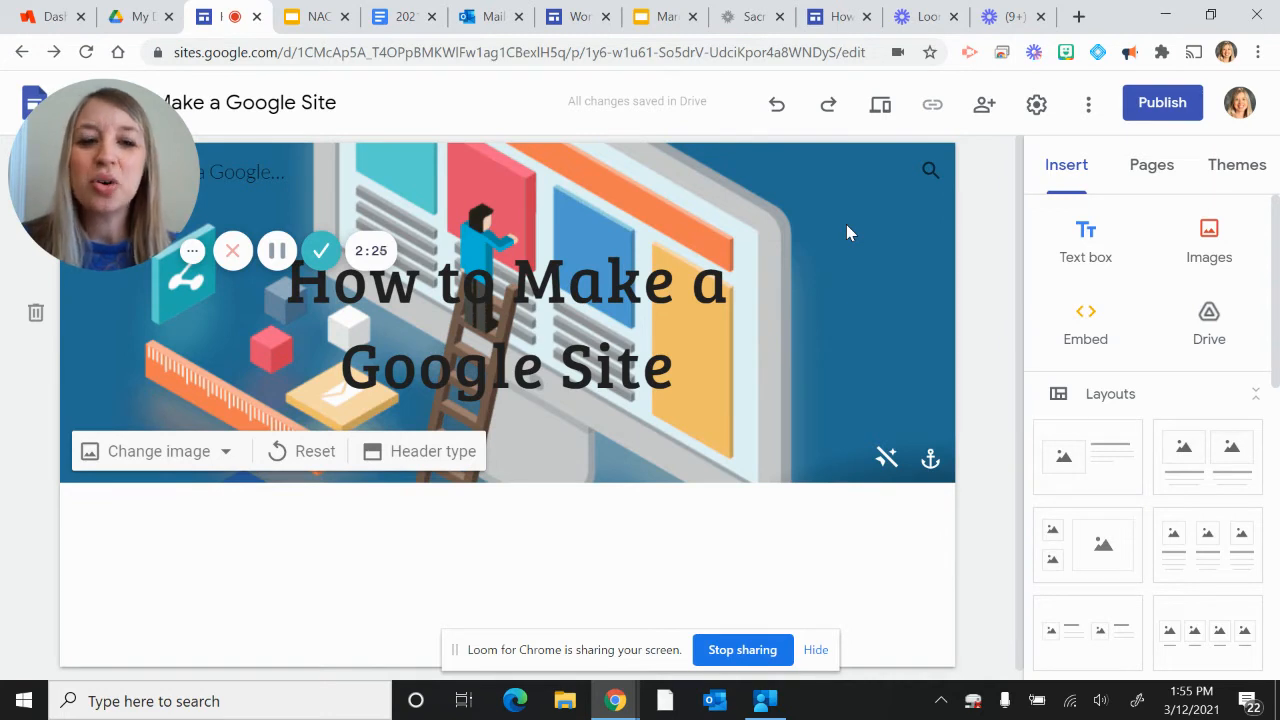
left_click(886, 458)
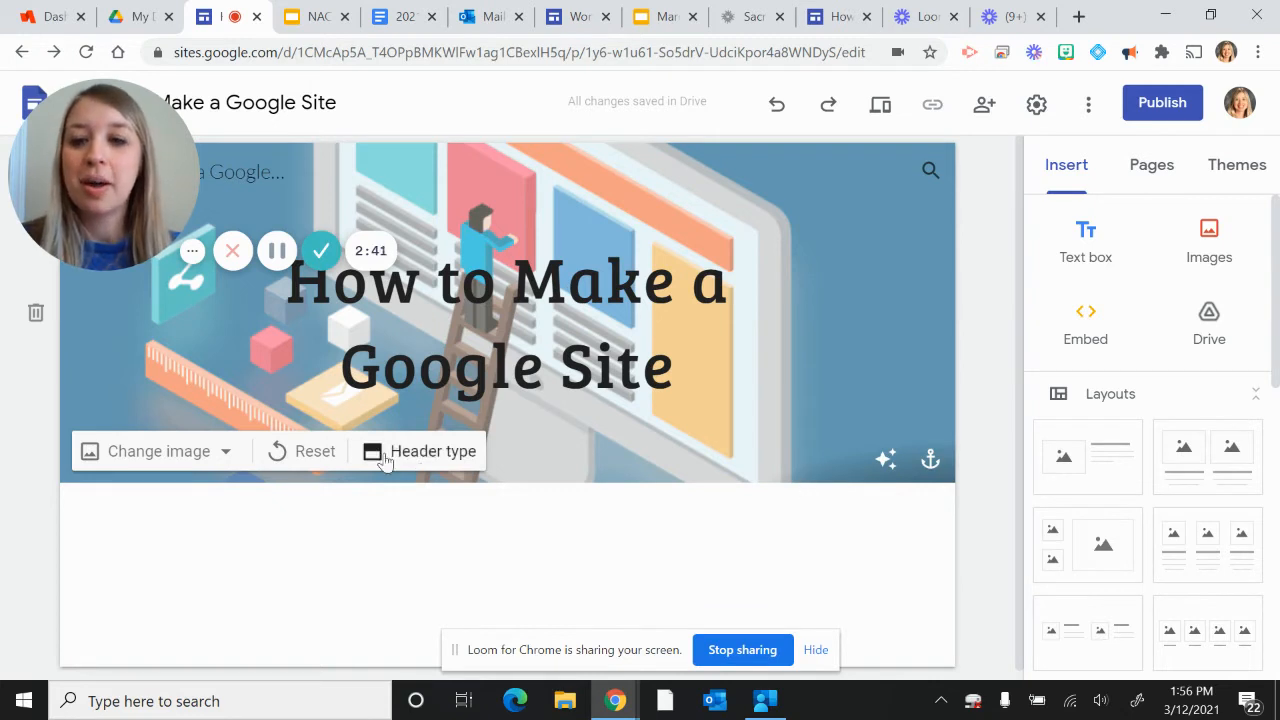
Step: Browse the gallery of header images to its end, reveal the hidden remaining images, and leave without choosing one
left_click(217, 453)
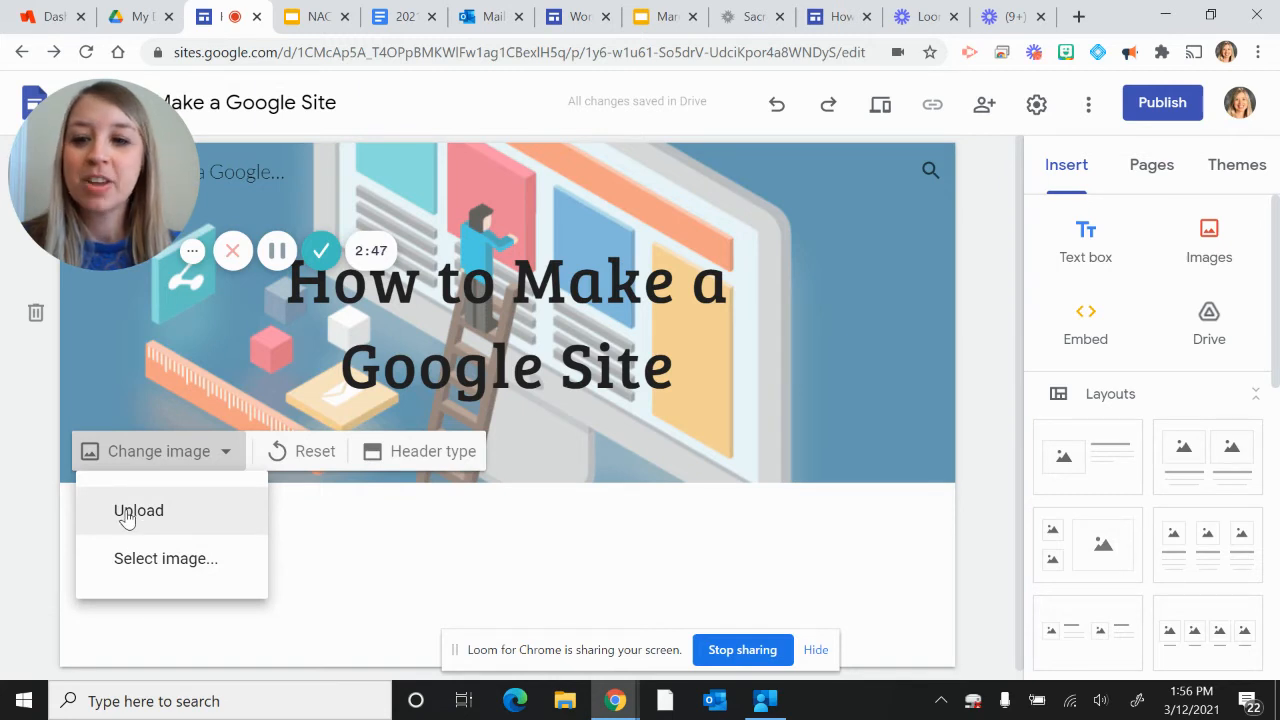
left_click(120, 566)
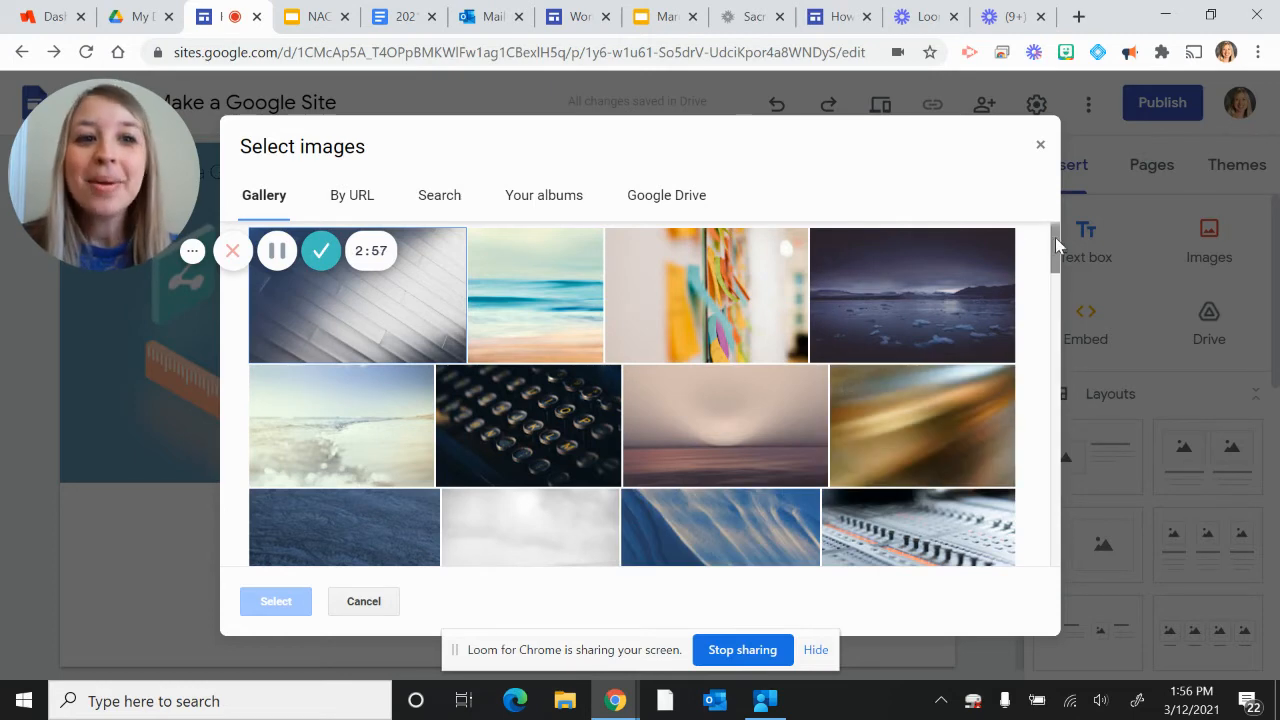
left_click_drag(1055, 237, 1062, 578)
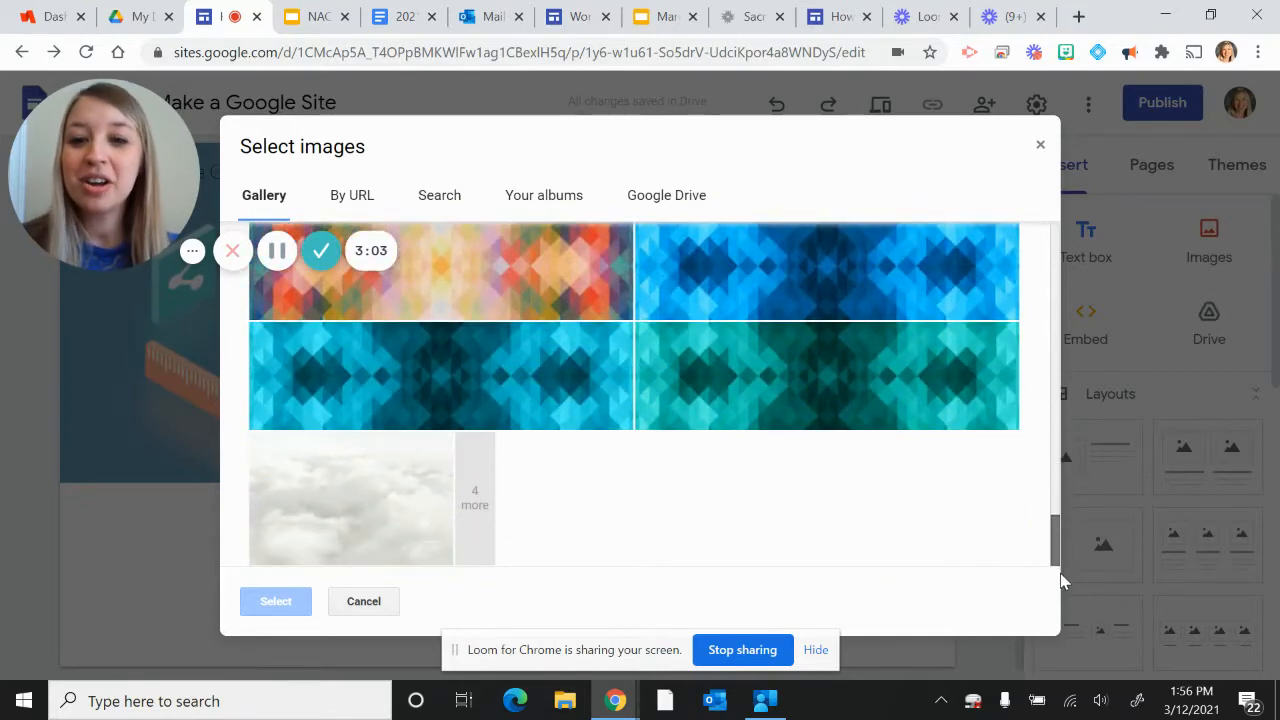
left_click(474, 493)
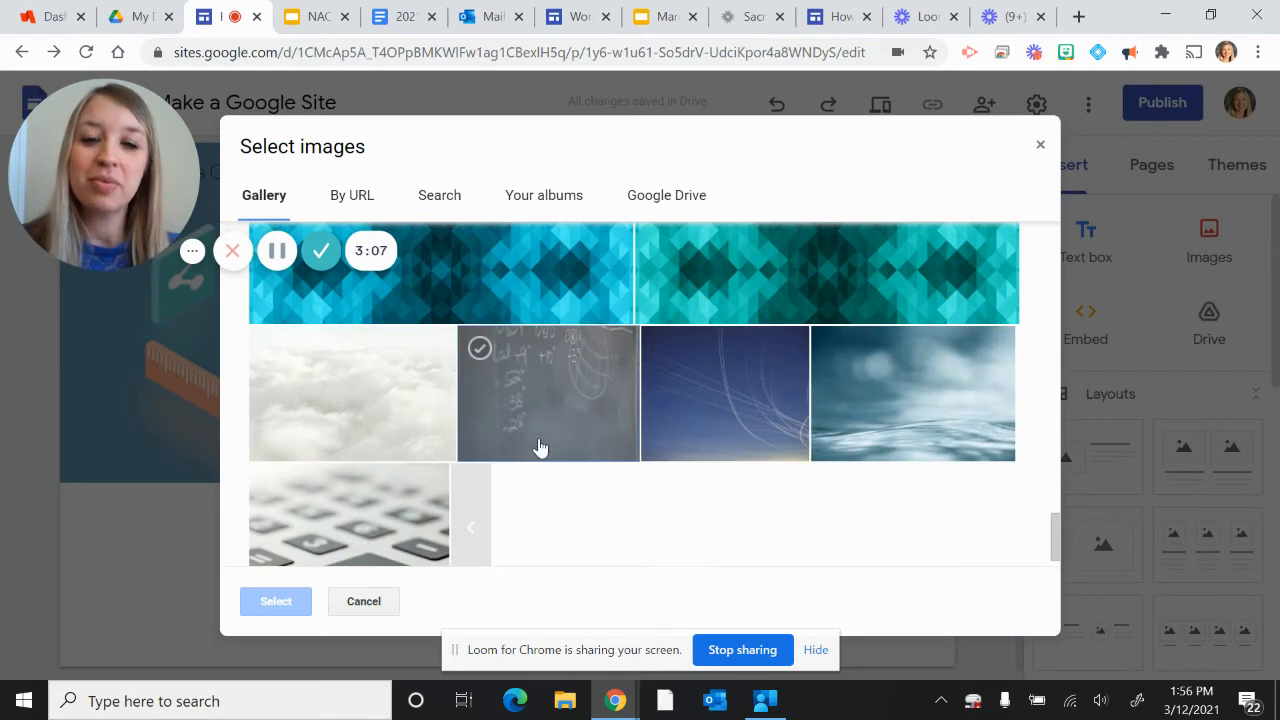
left_click(364, 605)
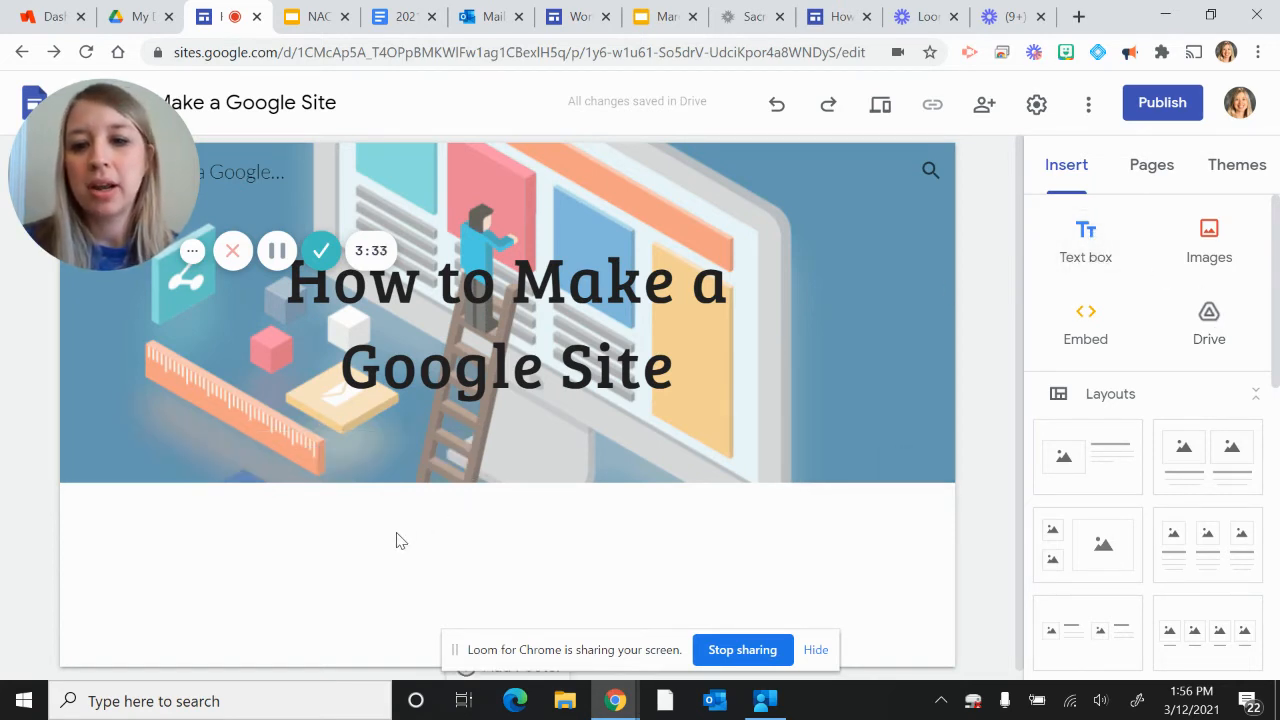
Step: Add a text box below the header reading "INTRODUCTION" and, further down, "Welcome to this website!", without the pasted Loom link
left_click(1089, 247)
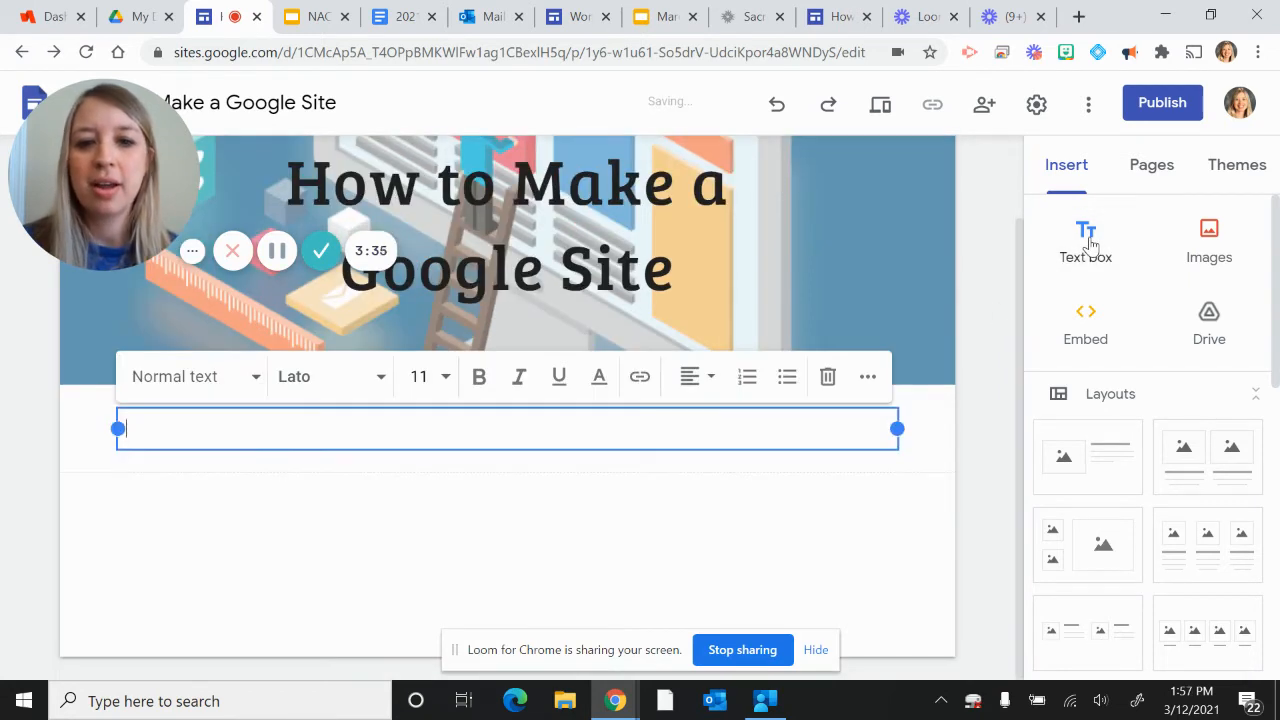
type("INTRODUCTI")
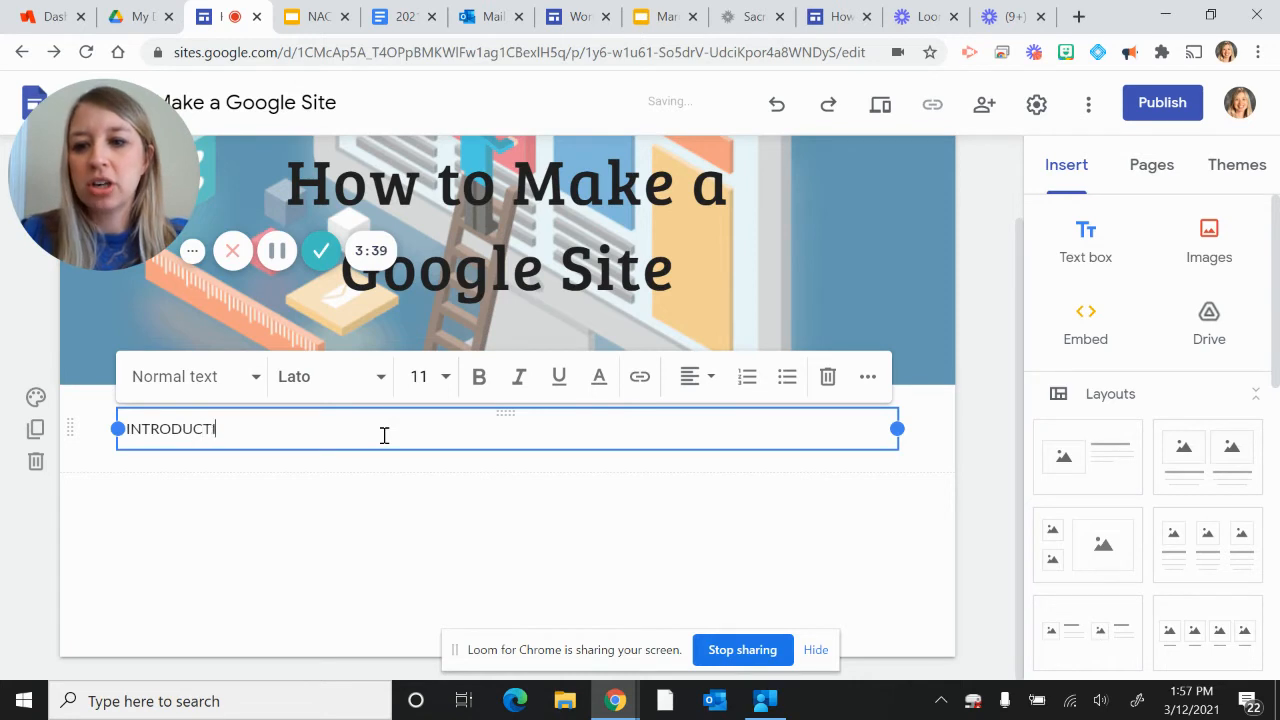
type("ON")
key("Return")
key("Return")
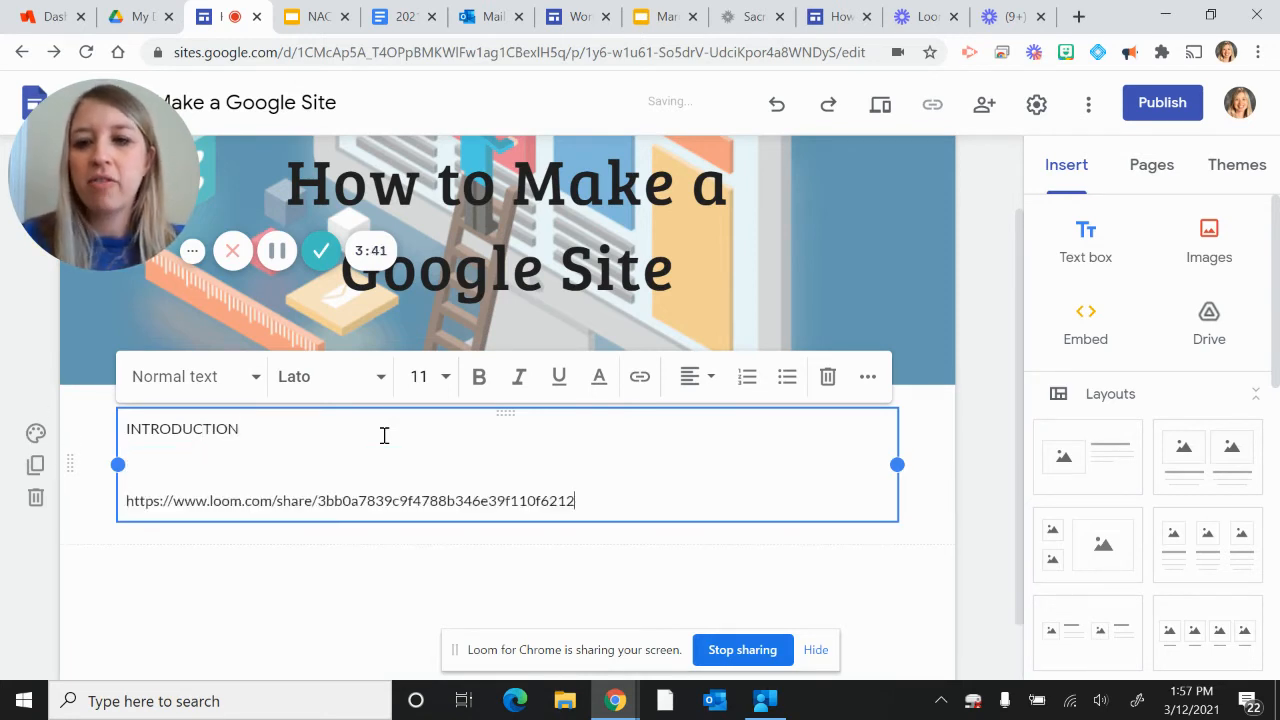
left_click_drag(580, 500, 74, 493)
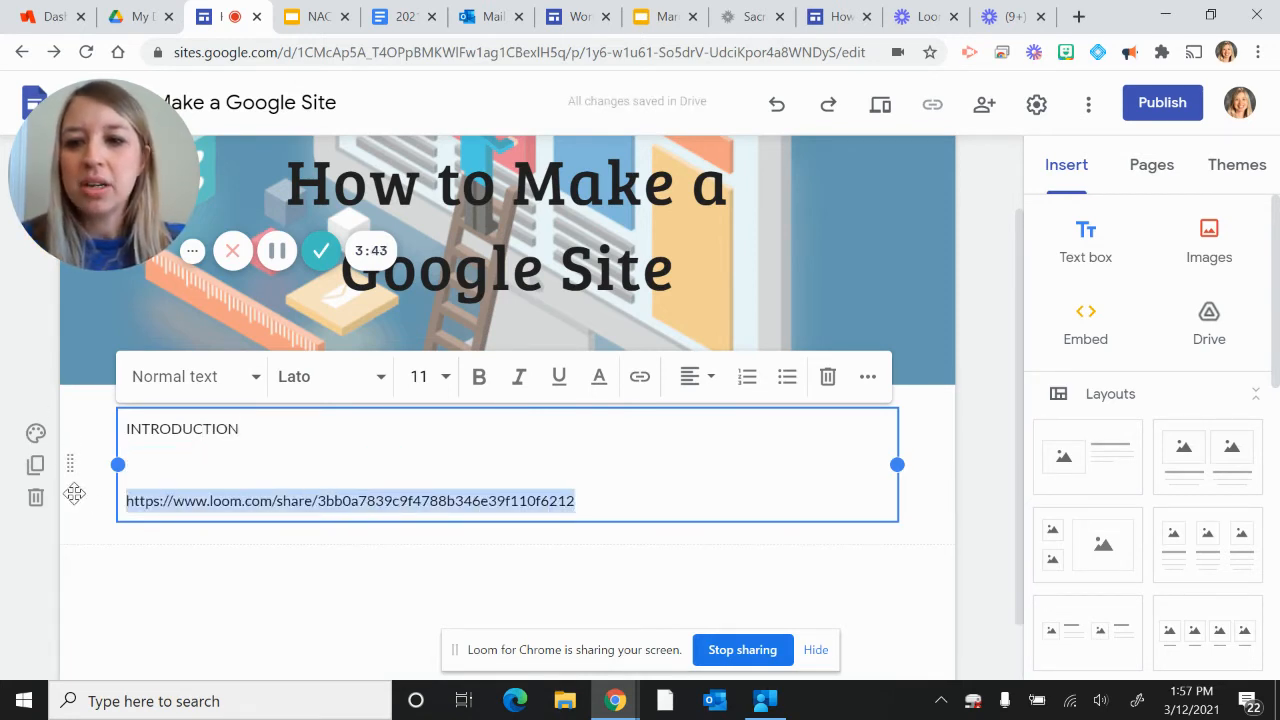
key("BackSpace")
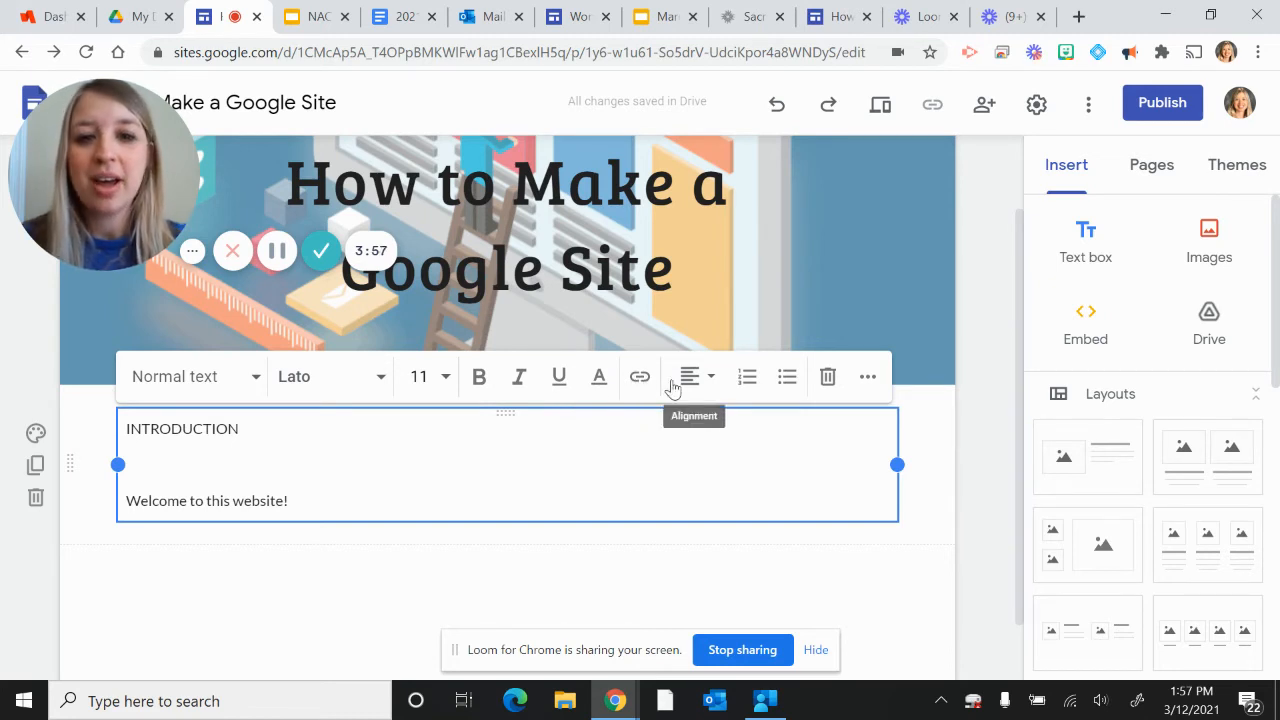
Step: Examine the text alignment choices and the background options for the introduction section without changing them
left_click(708, 386)
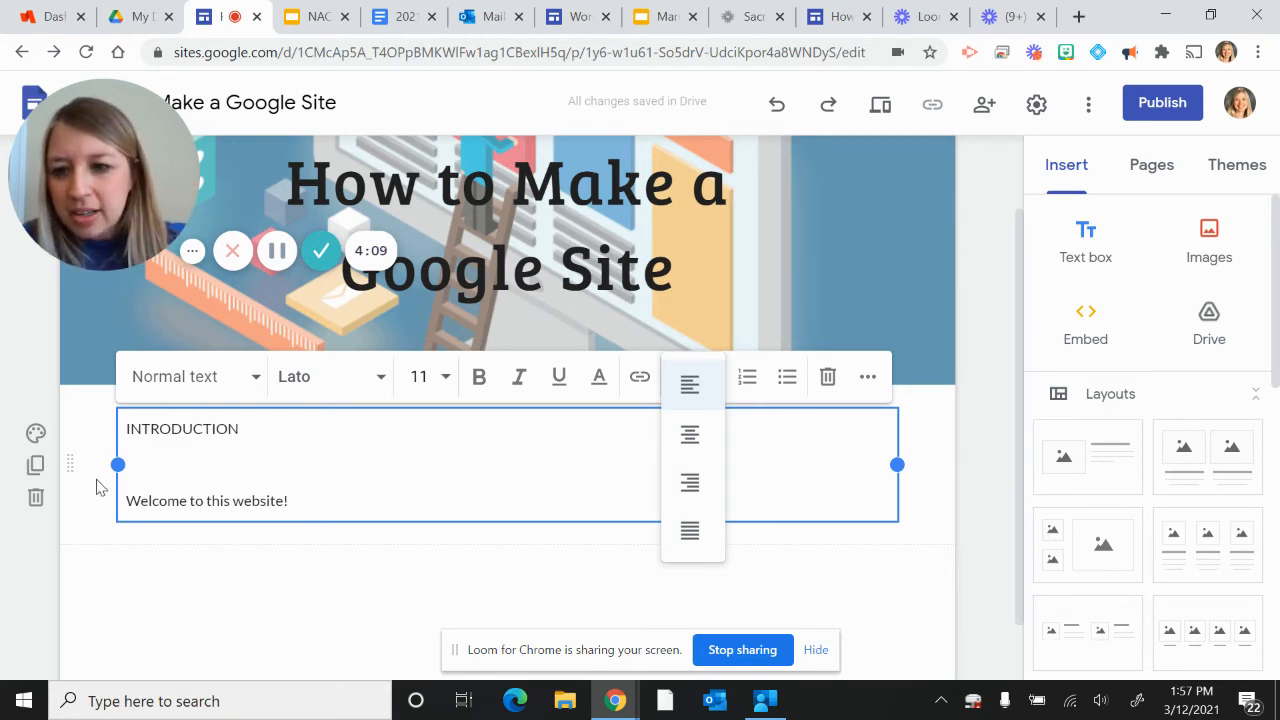
left_click(73, 544)
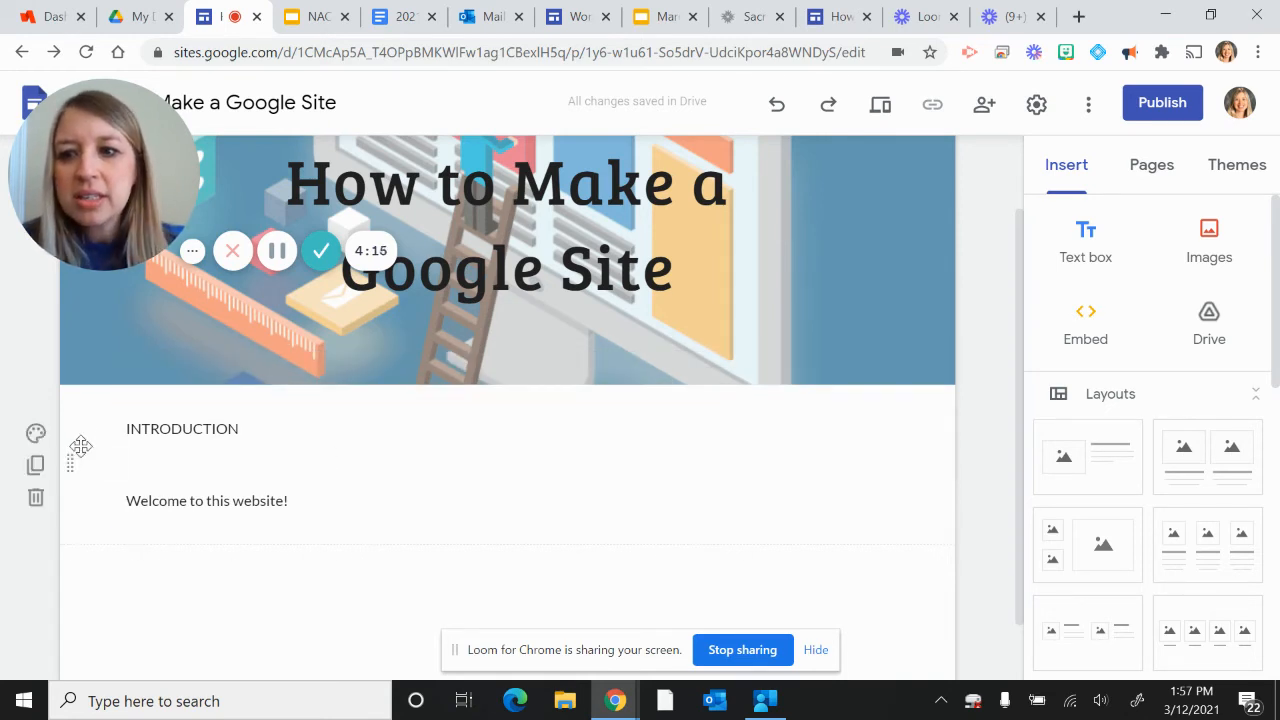
mouse_move(70, 455)
left_mouse_down()
mouse_move(80, 613)
mouse_move(77, 463)
left_mouse_up()
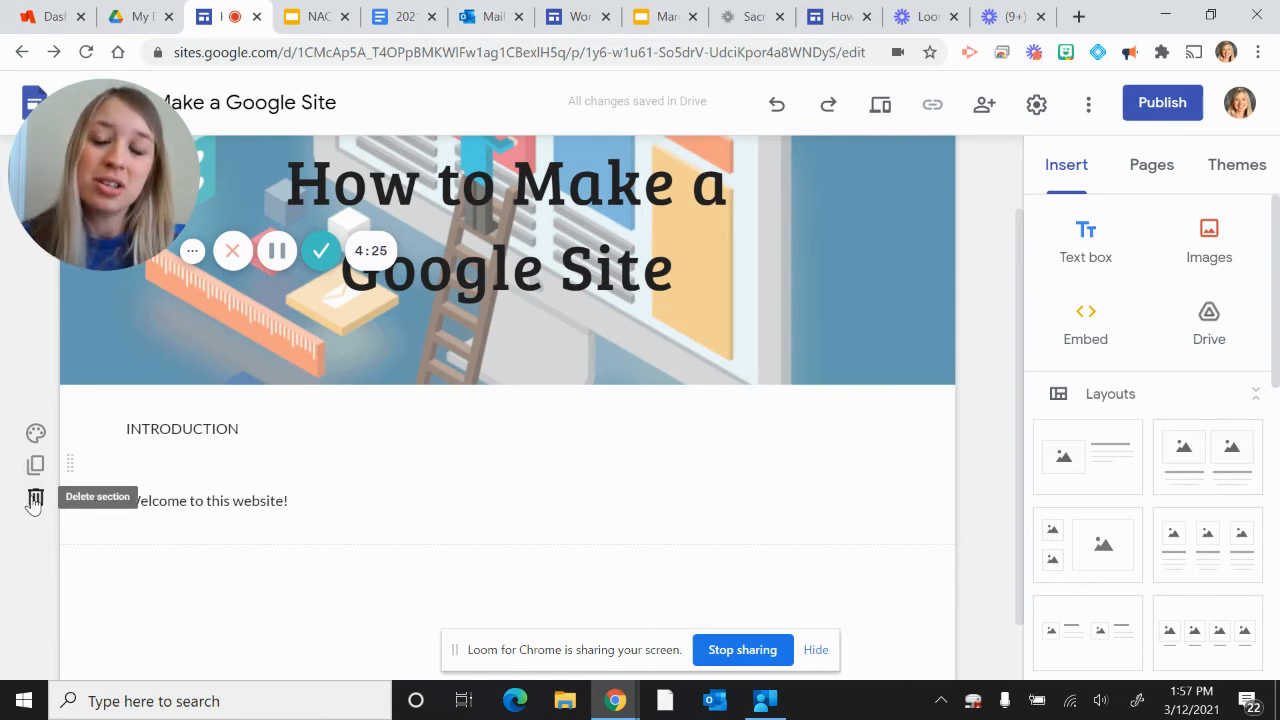
left_click(34, 434)
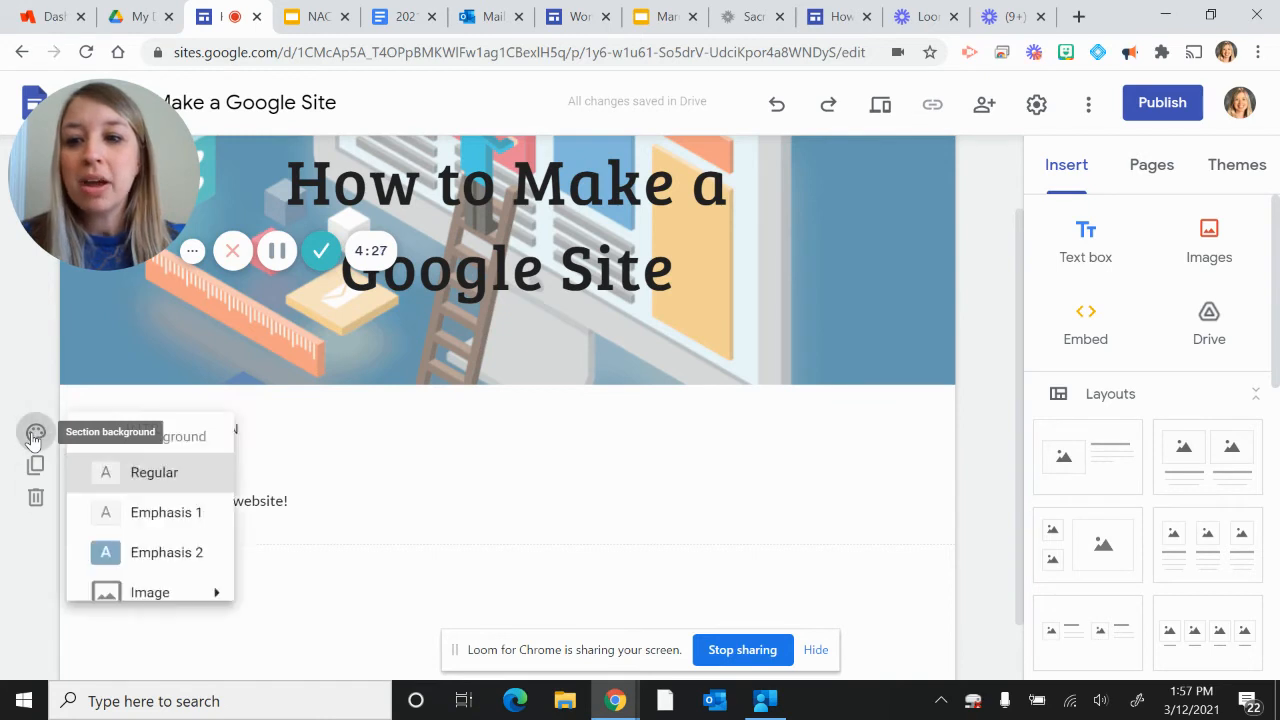
mouse_move(183, 597)
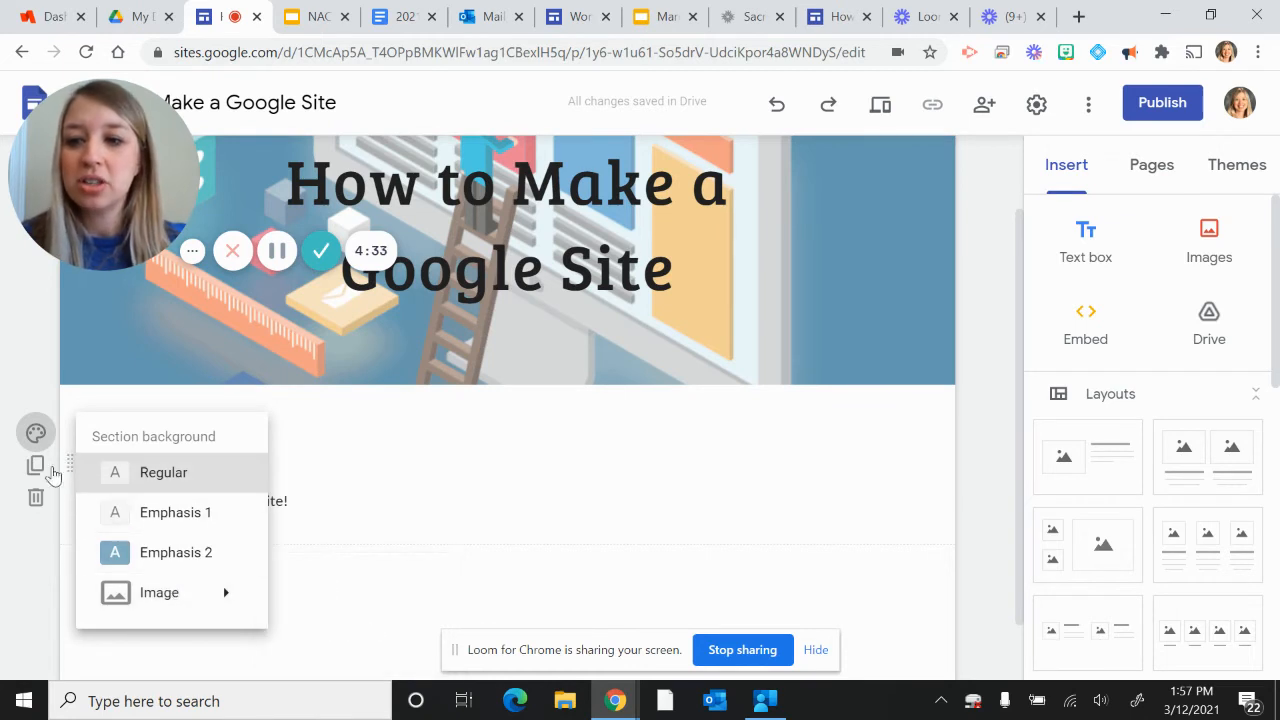
left_click(40, 473)
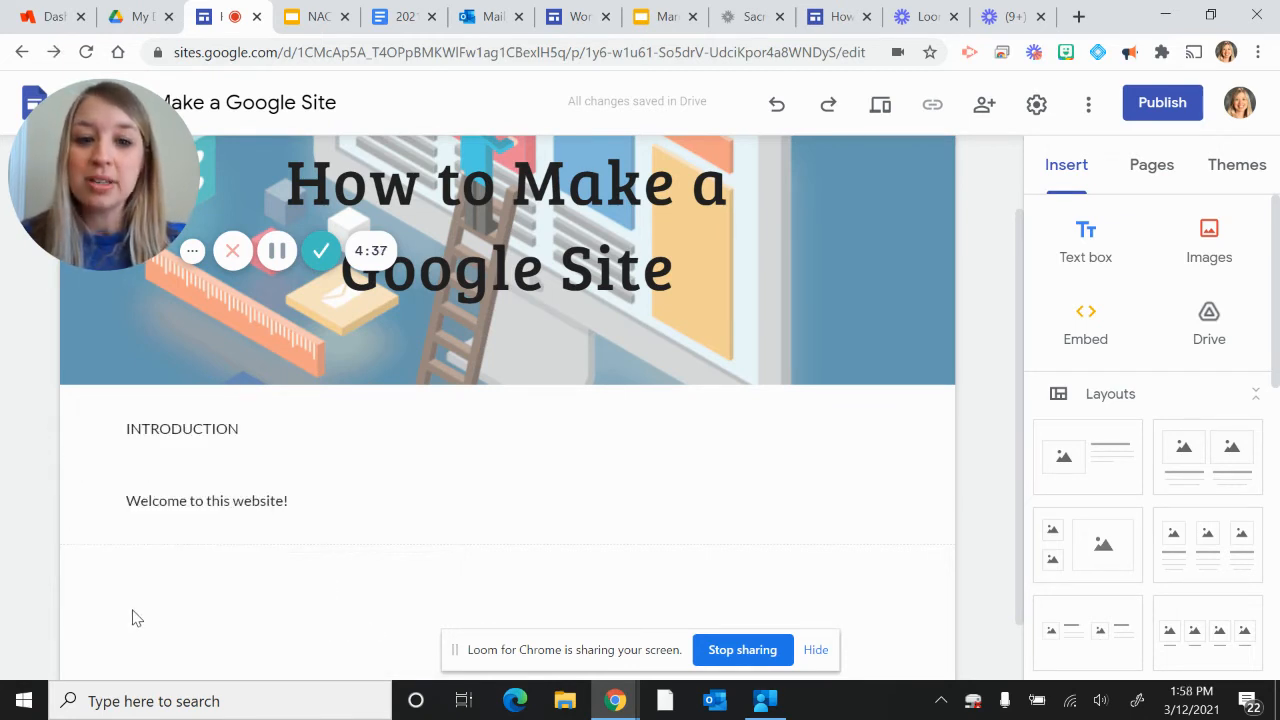
mouse_move(97, 469)
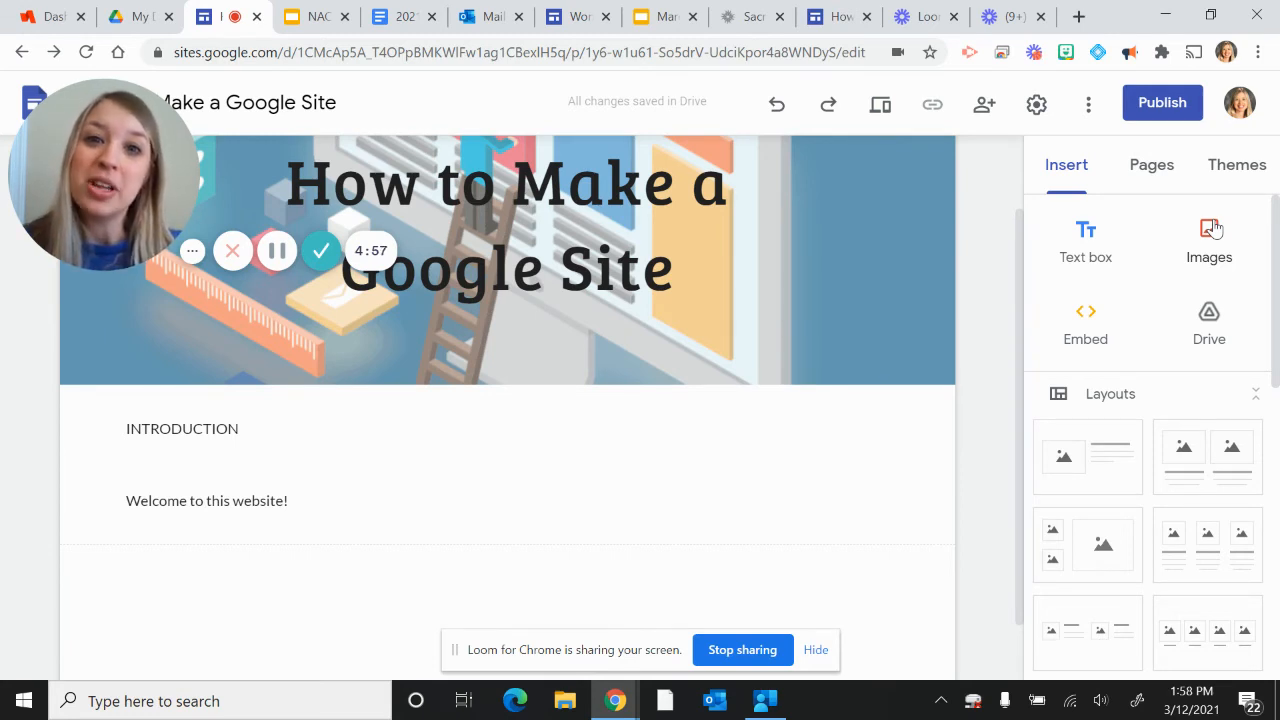
Step: Insert bubble-map.pdf from the Google Drive folder NACA ITI 2020-21 > Google Site building
left_click(1207, 320)
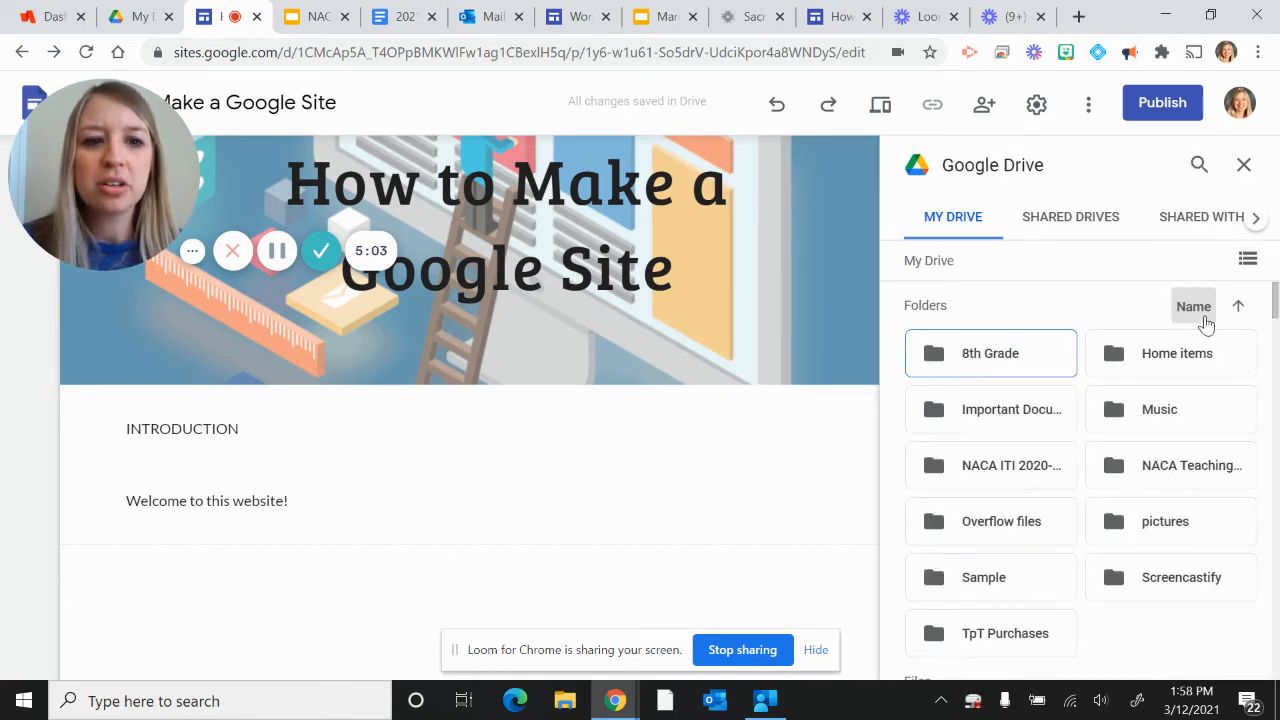
double_click(988, 470)
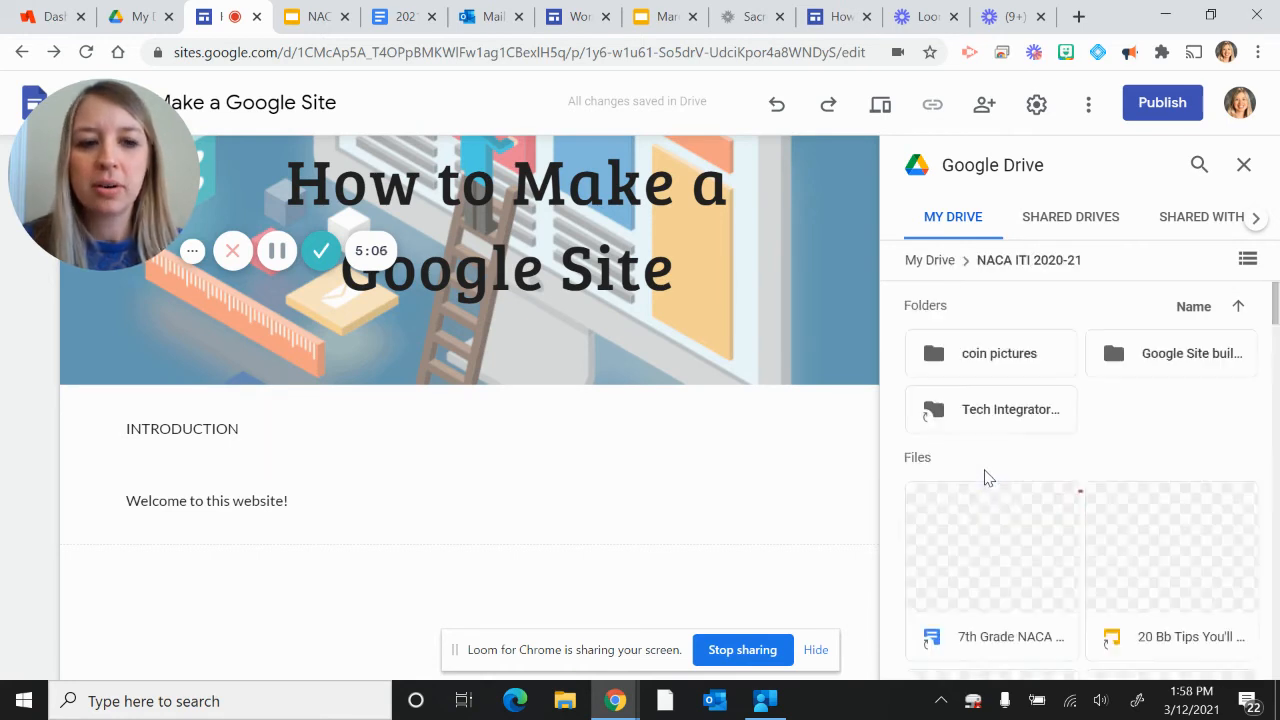
double_click(1120, 368)
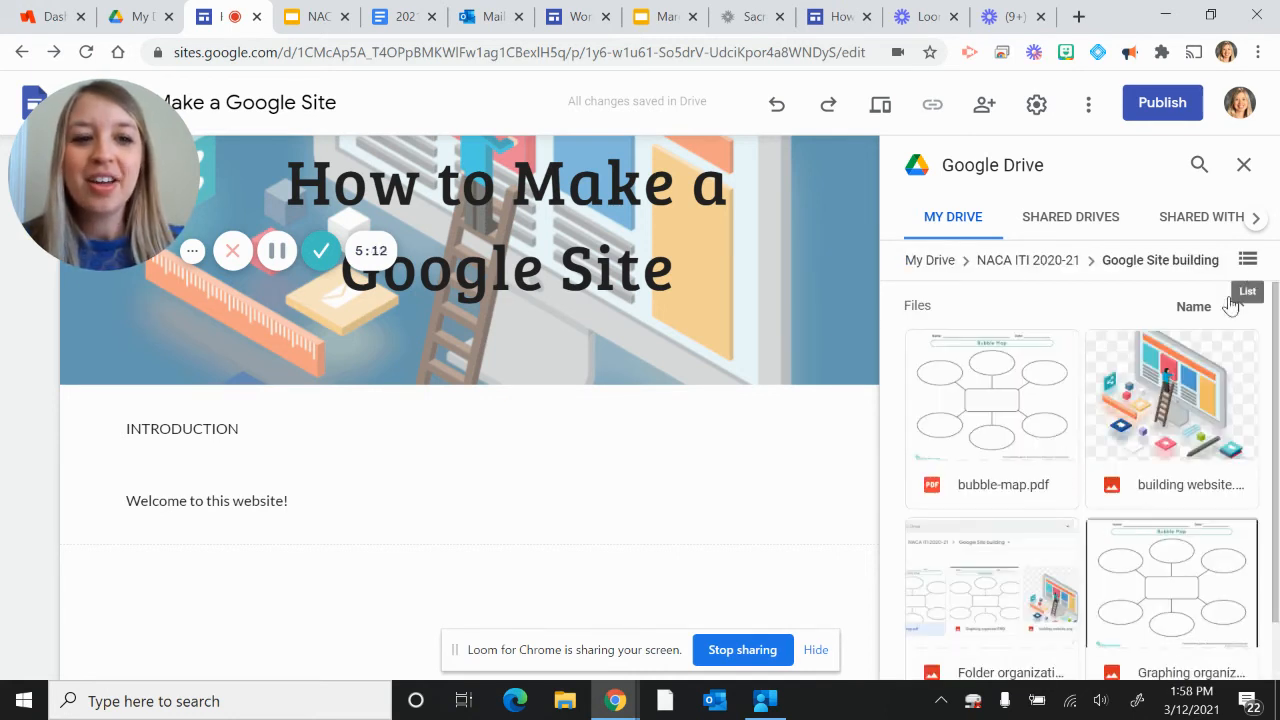
left_click(977, 412)
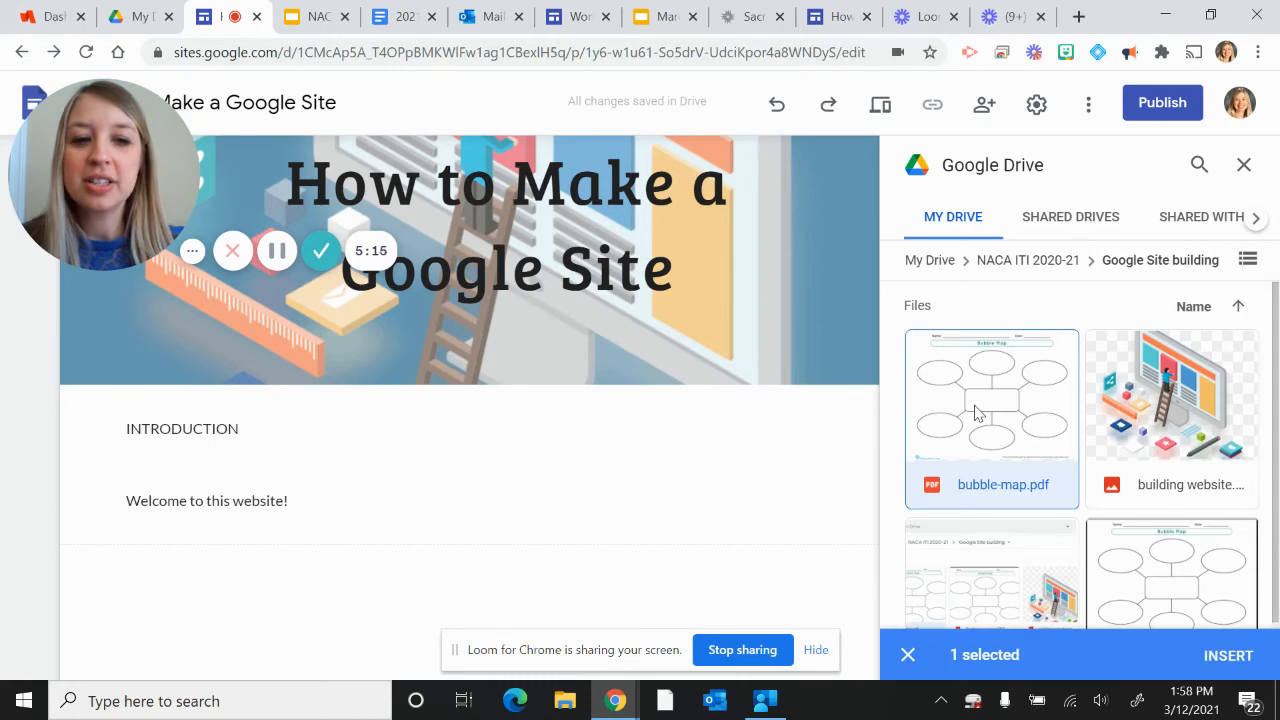
left_click(1212, 662)
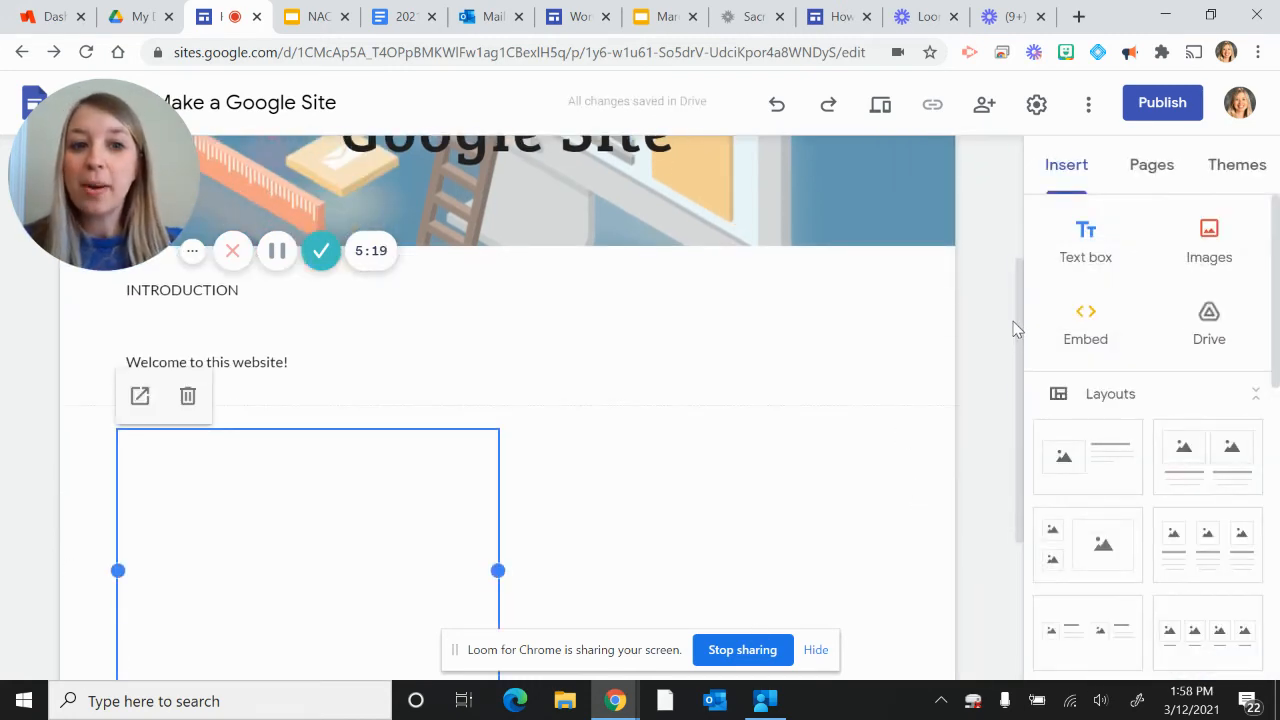
Step: Try enlarging the embedded bubble map, and shrink it to about a third of the page width
left_click_drag(1020, 325, 1020, 400)
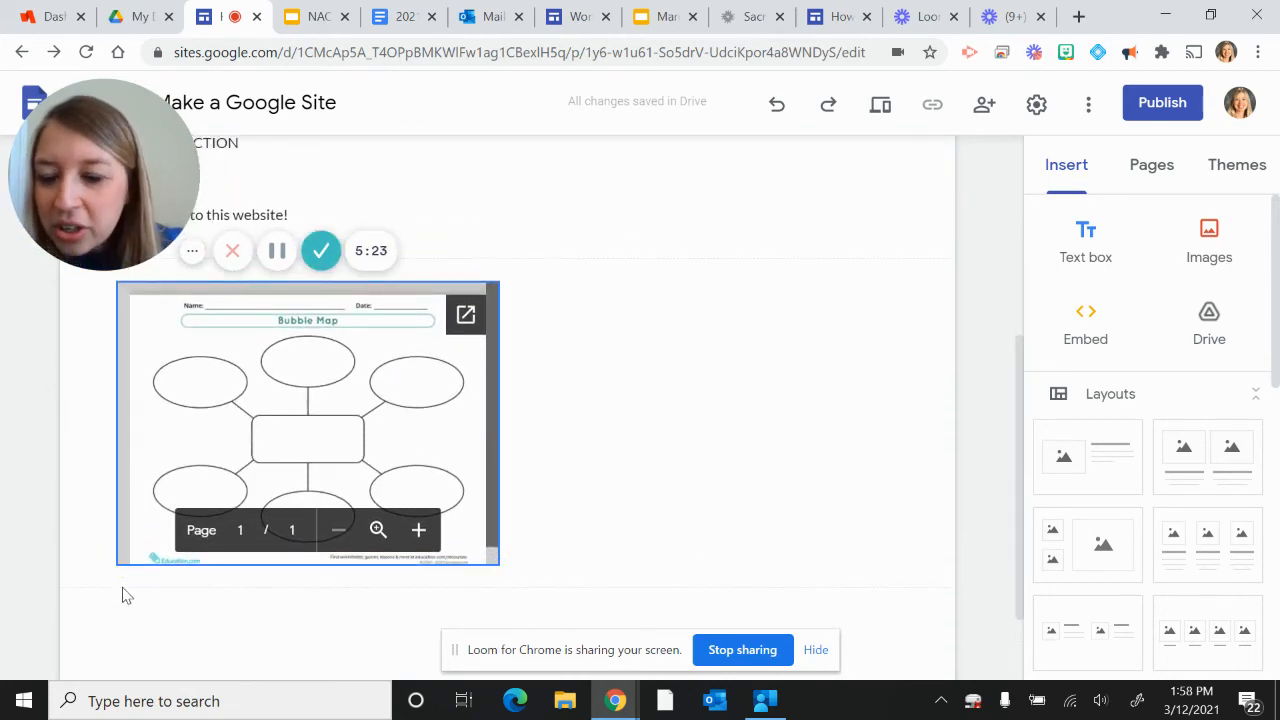
left_click_drag(80, 402, 128, 323)
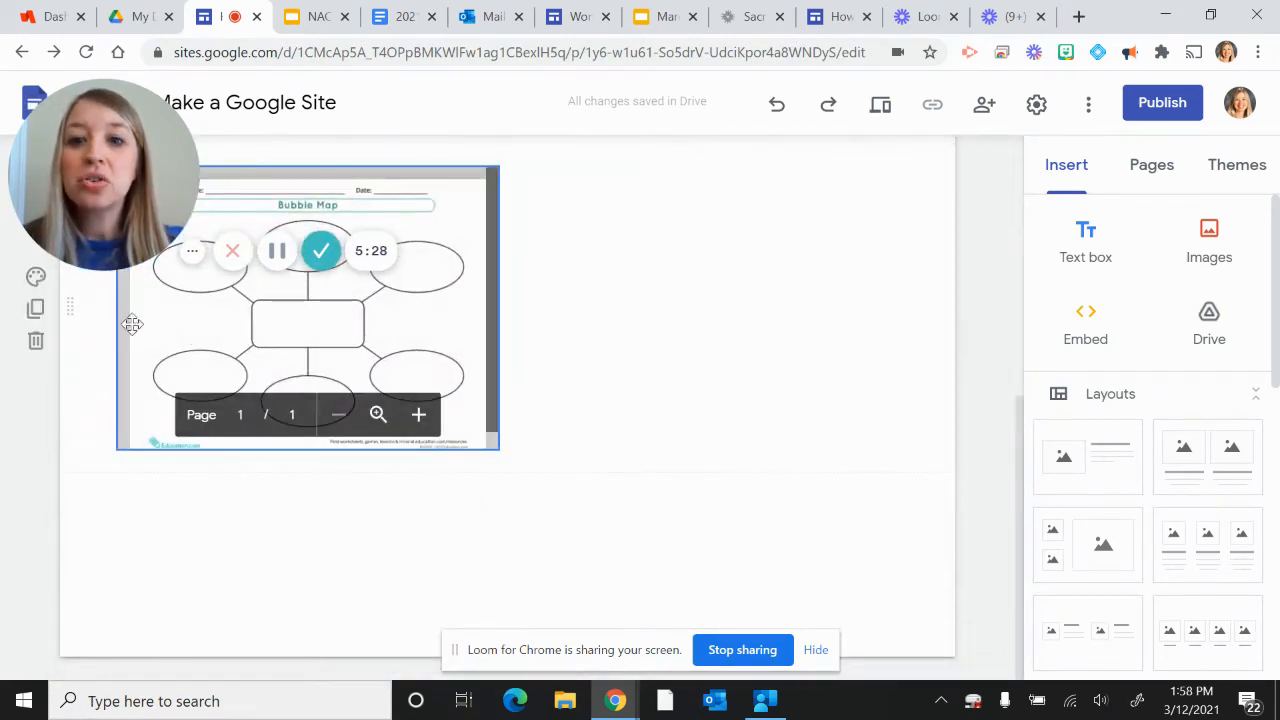
left_click(484, 443)
left_click_drag(471, 444, 557, 509)
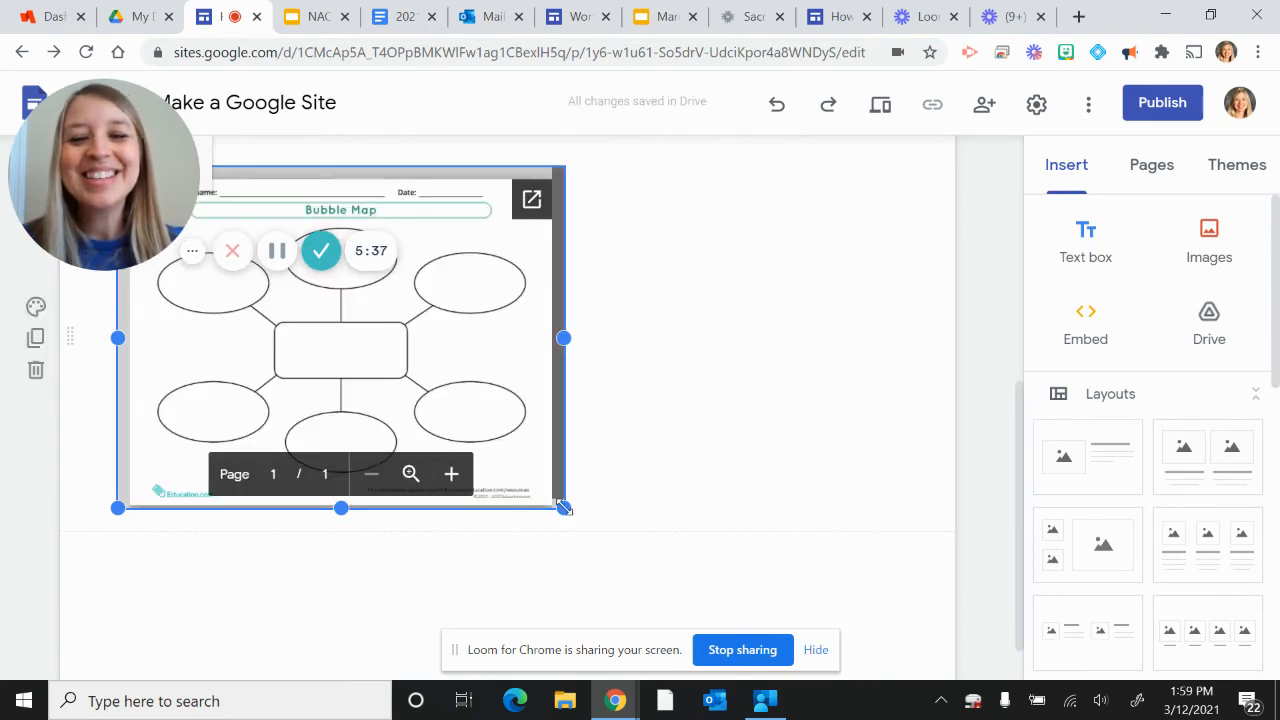
left_click_drag(564, 508, 410, 300)
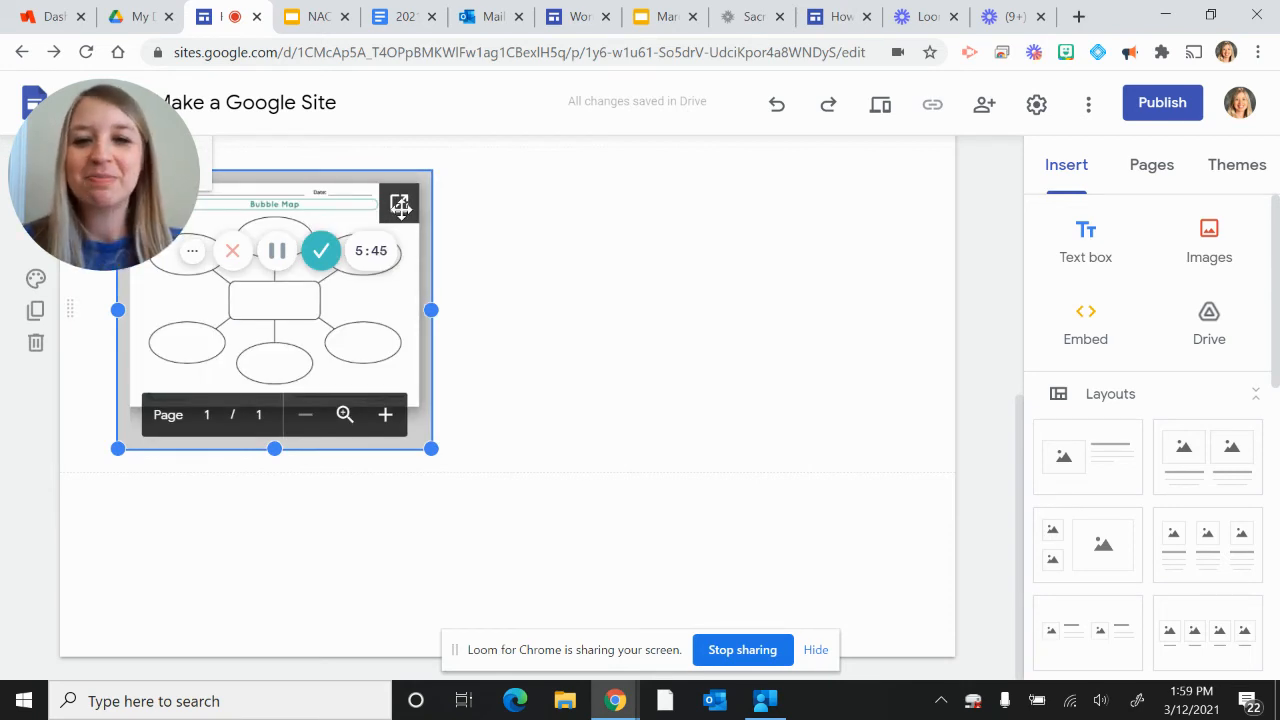
left_click(694, 509)
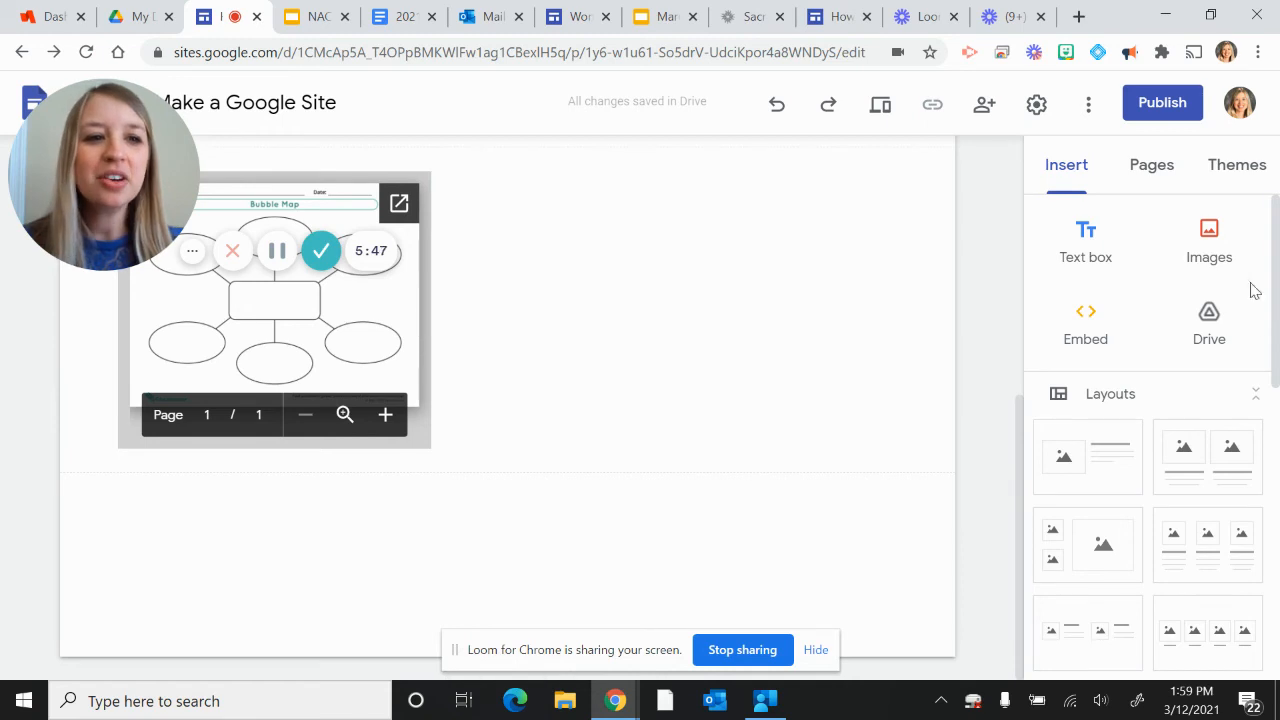
Step: Insert the existing Folder organization image from the recent Google Drive files
left_click(1210, 238)
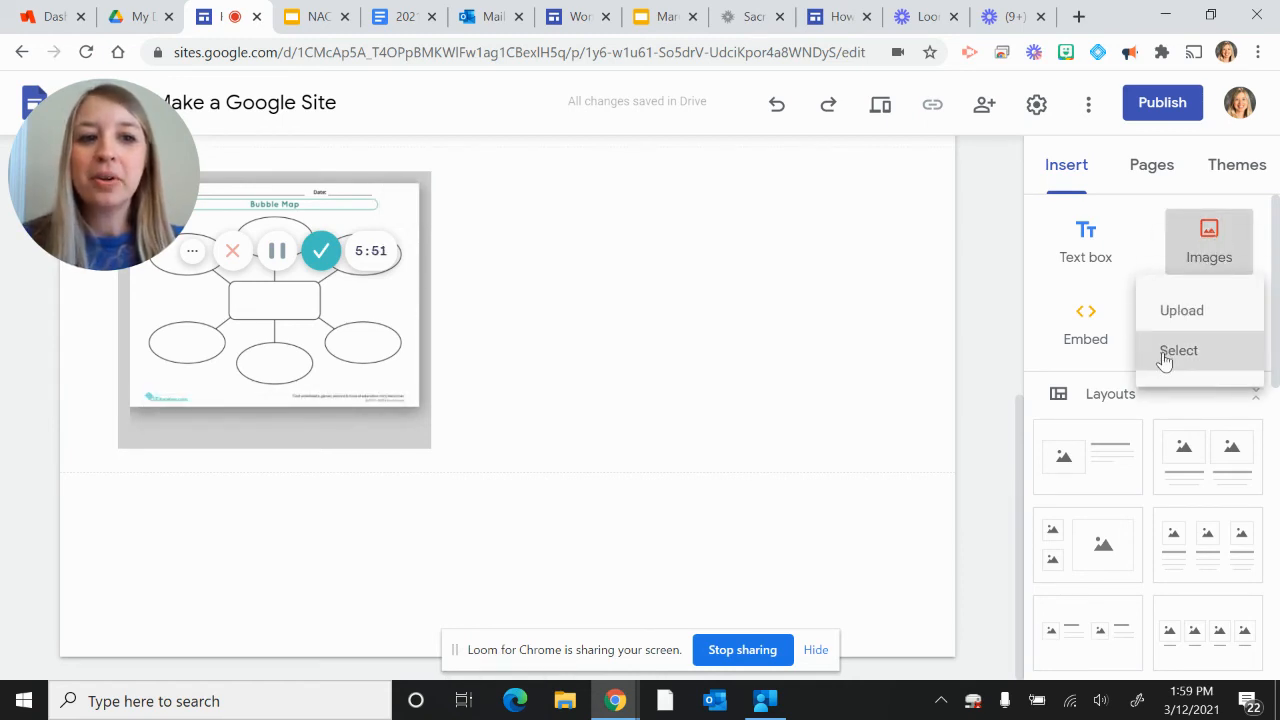
left_click(1162, 354)
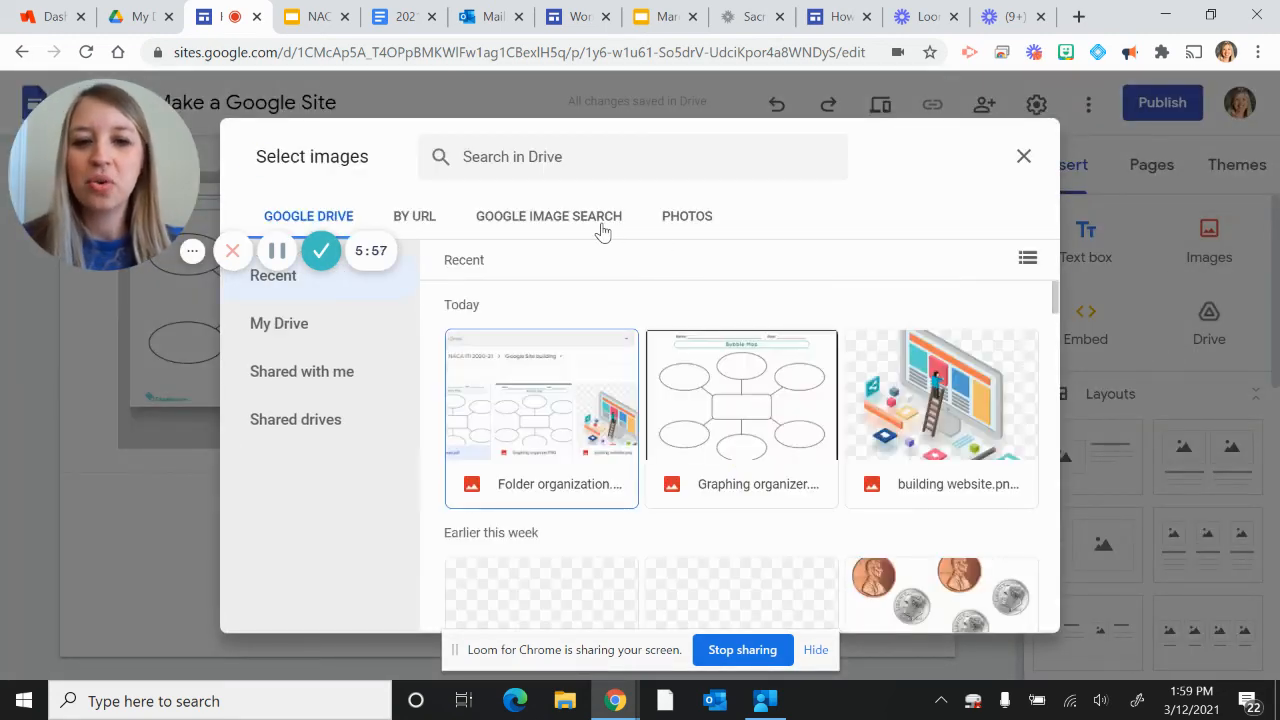
left_click(537, 370)
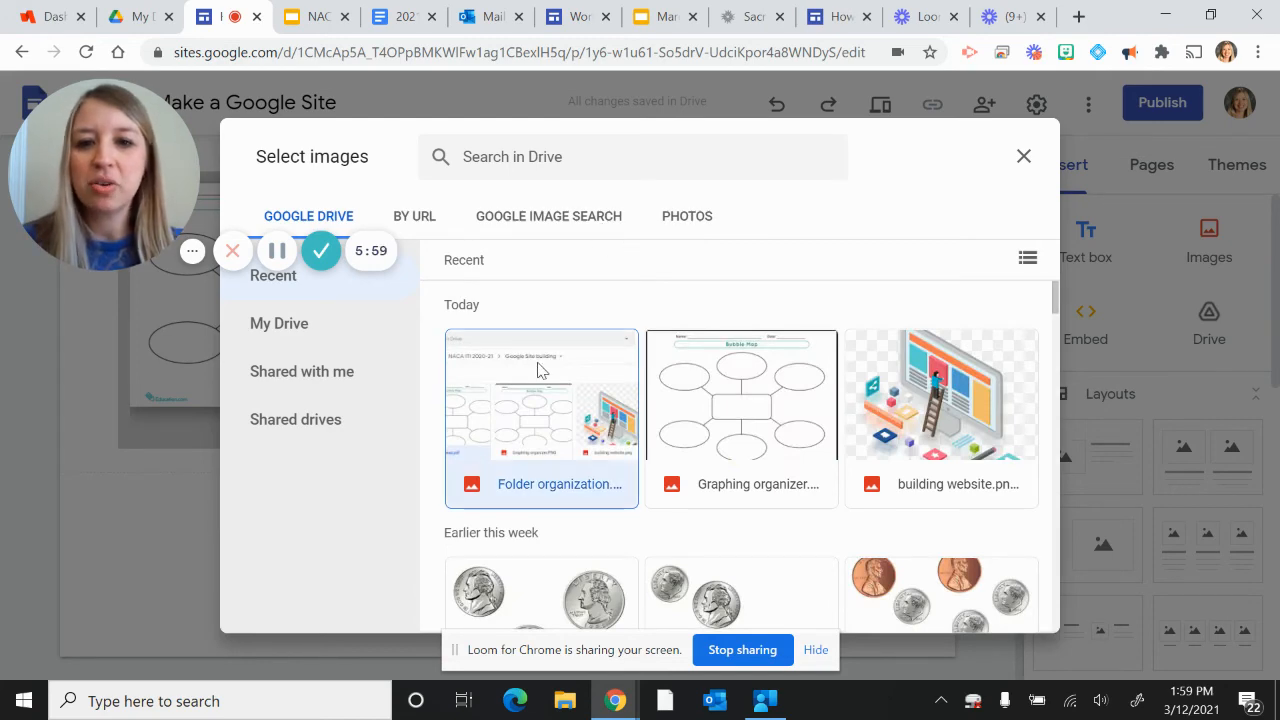
left_click(1010, 610)
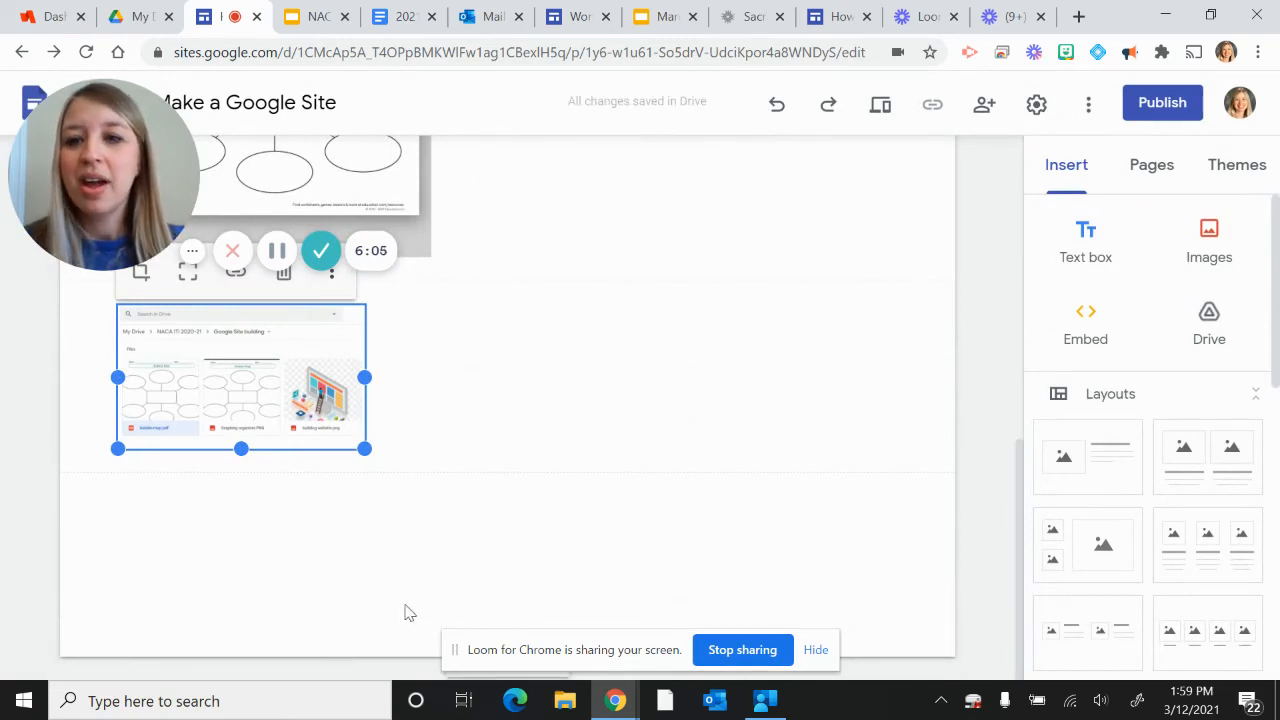
Step: Move the Folder organization image to the right of the bubble map and enlarge it to the content area's right edge
left_click_drag(177, 400, 710, 600)
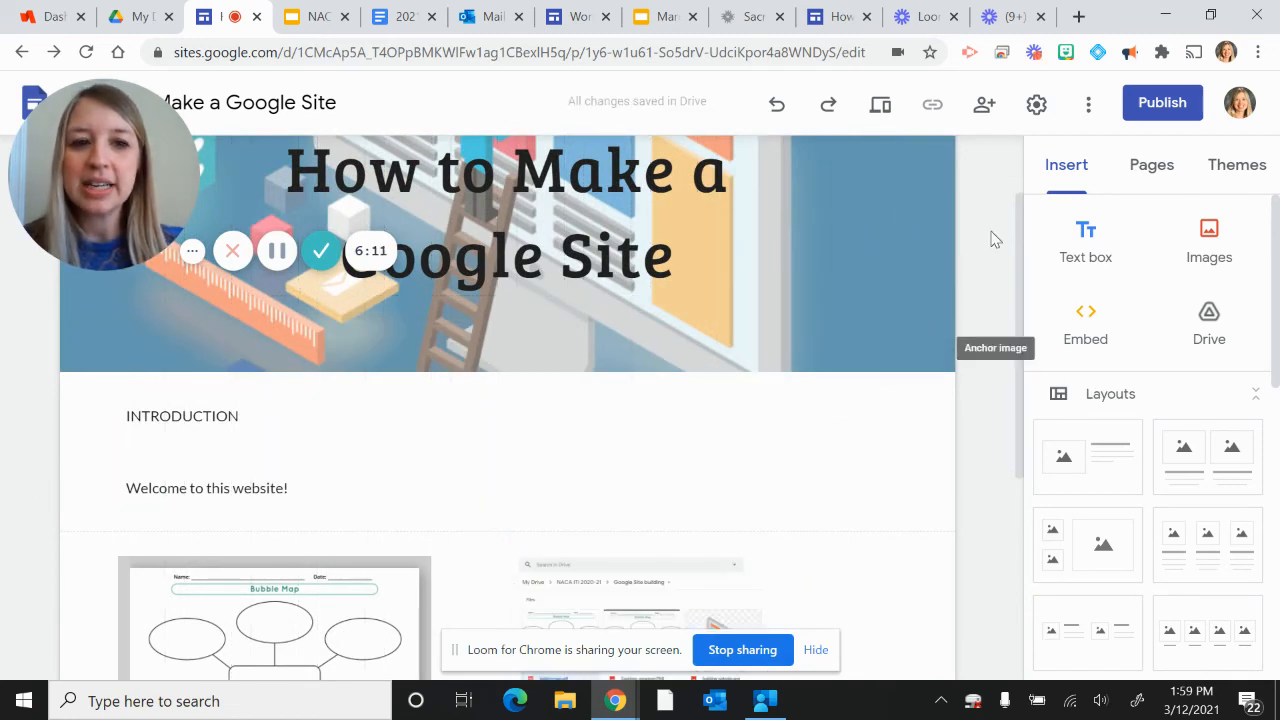
left_click_drag(1026, 214, 1022, 352)
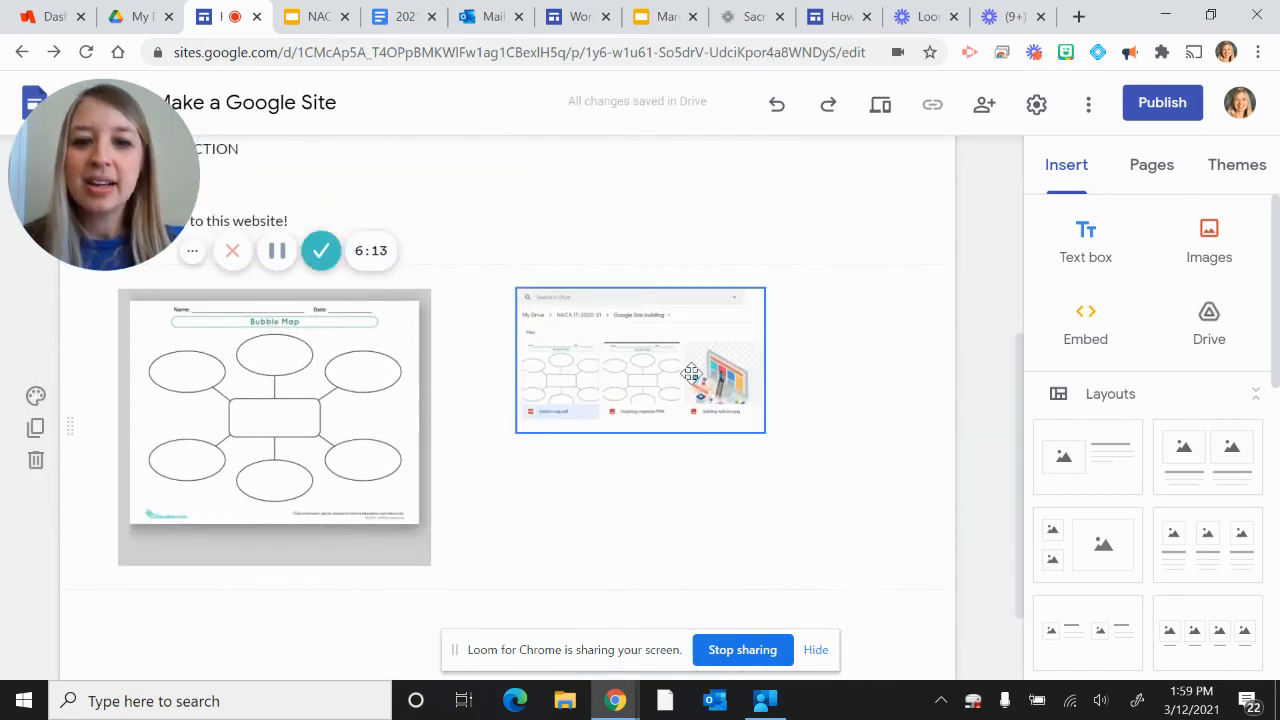
left_click(692, 374)
left_click_drag(764, 432, 897, 527)
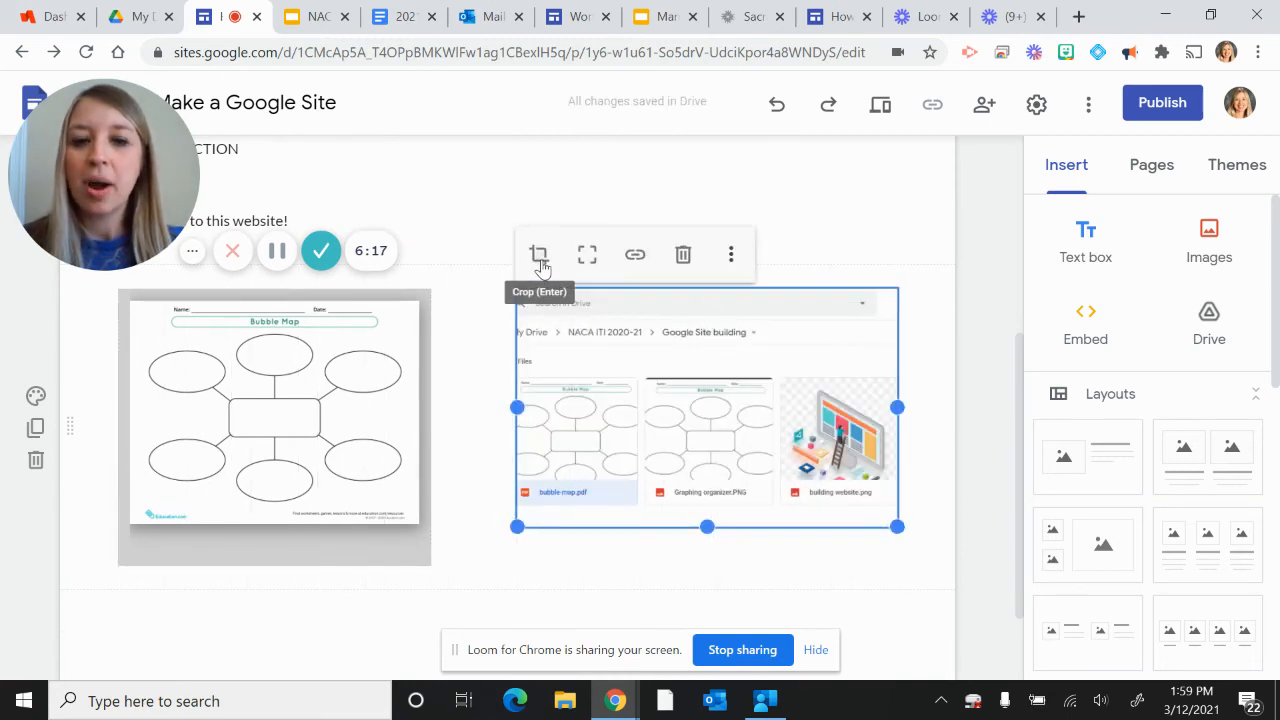
Step: Check the Folder organization image's crop without changing it, and uncrop the image to show the whole picture
left_click(539, 254)
left_click_drag(535, 258, 509, 260)
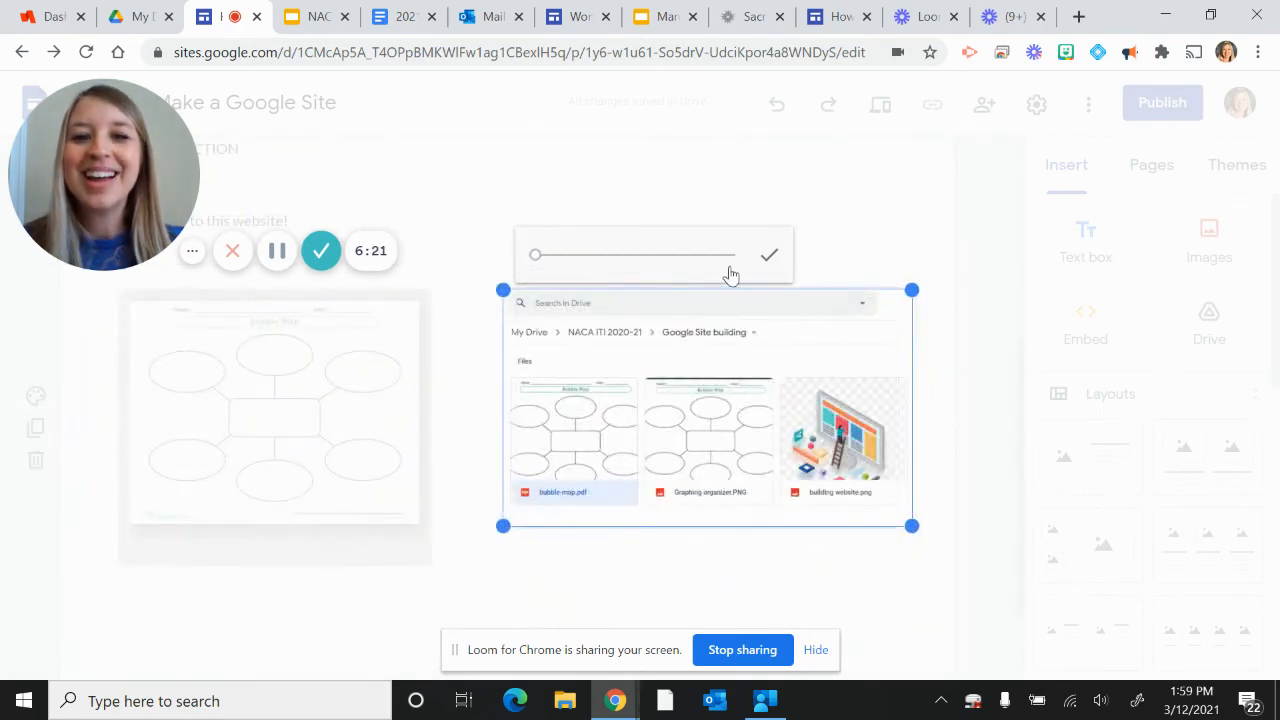
left_click(768, 258)
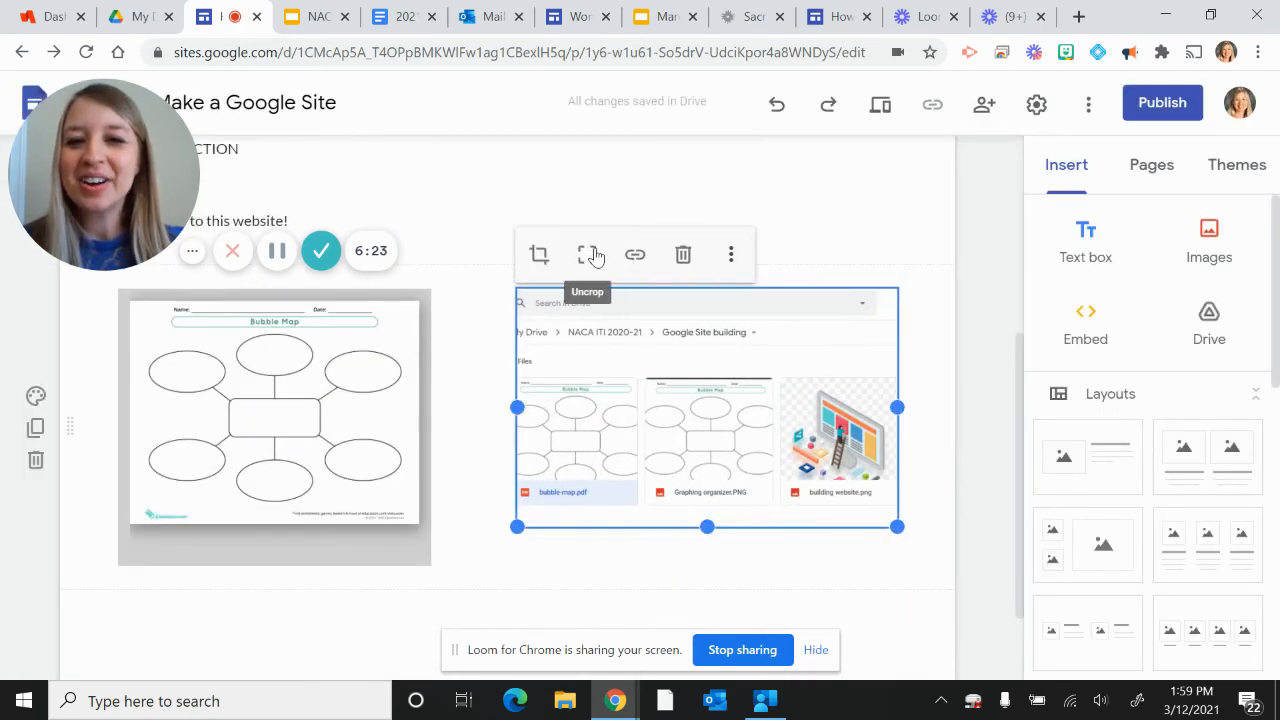
left_click(587, 254)
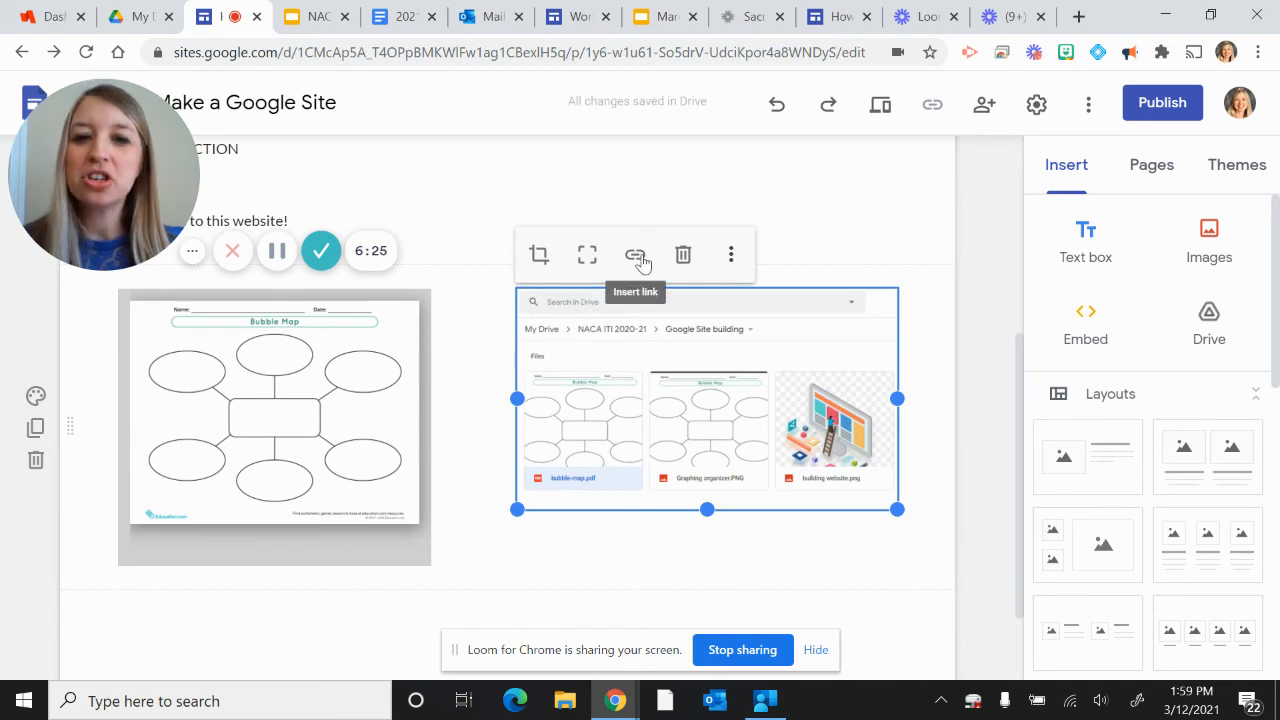
left_click(730, 256)
mouse_move(732, 261)
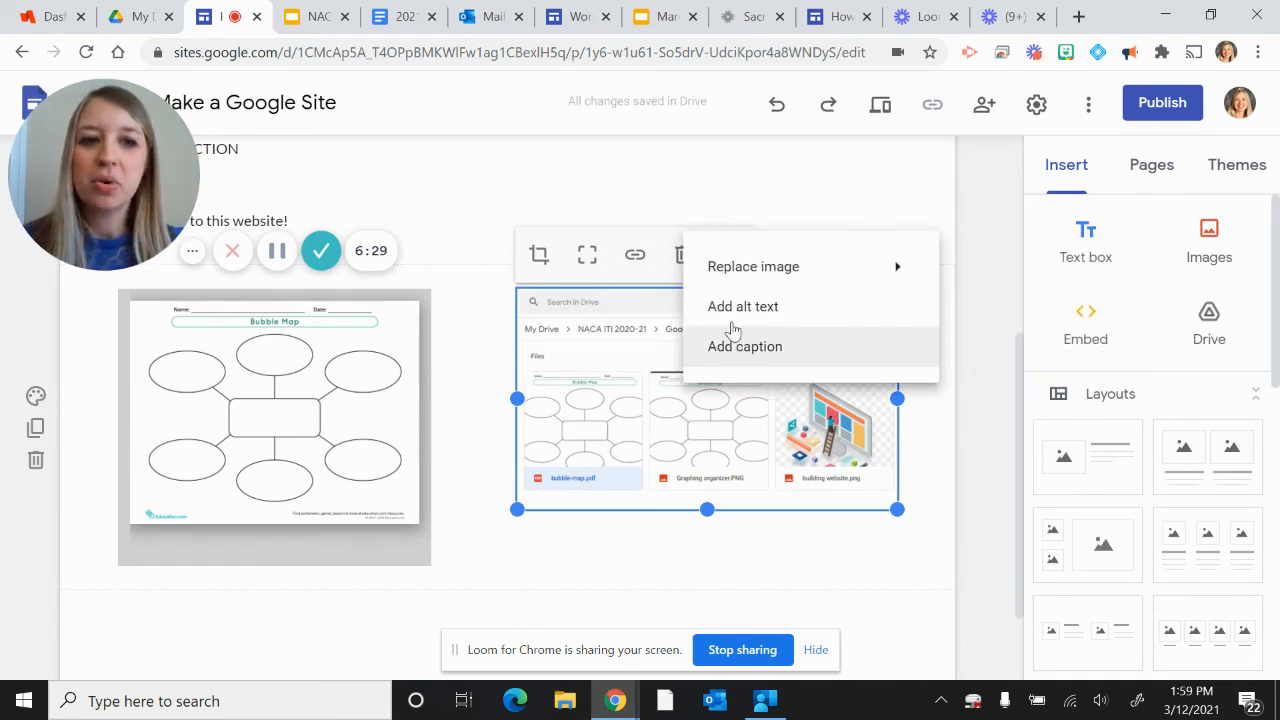
left_click(776, 178)
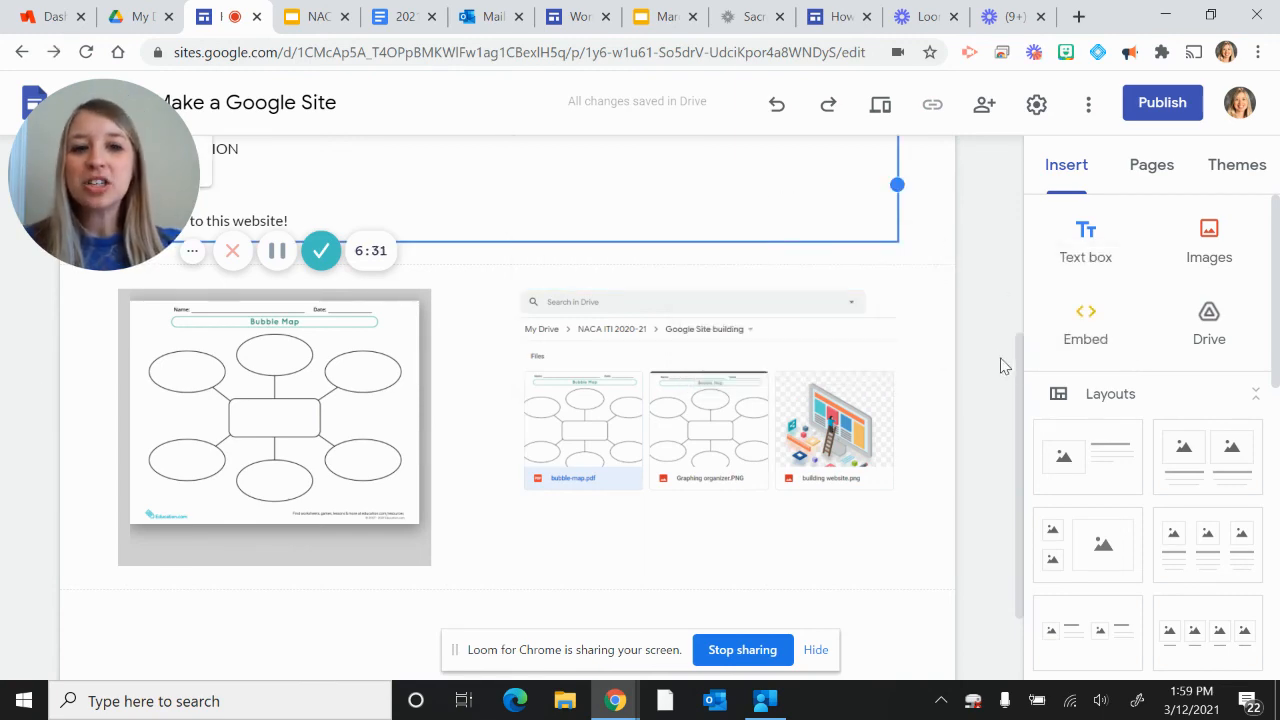
Step: Insert an empty text box, move it to its own row below the images, and narrow it to the bubble map's width
left_click_drag(1018, 392, 1004, 345)
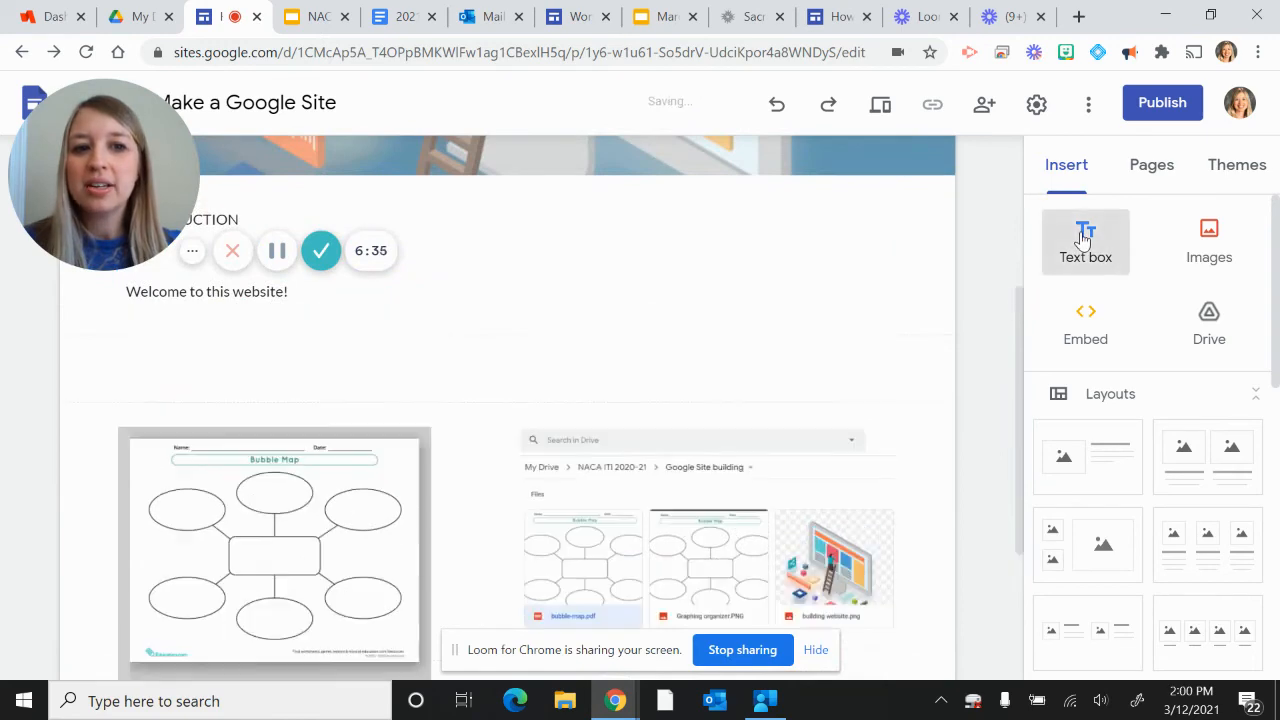
left_click(1085, 240)
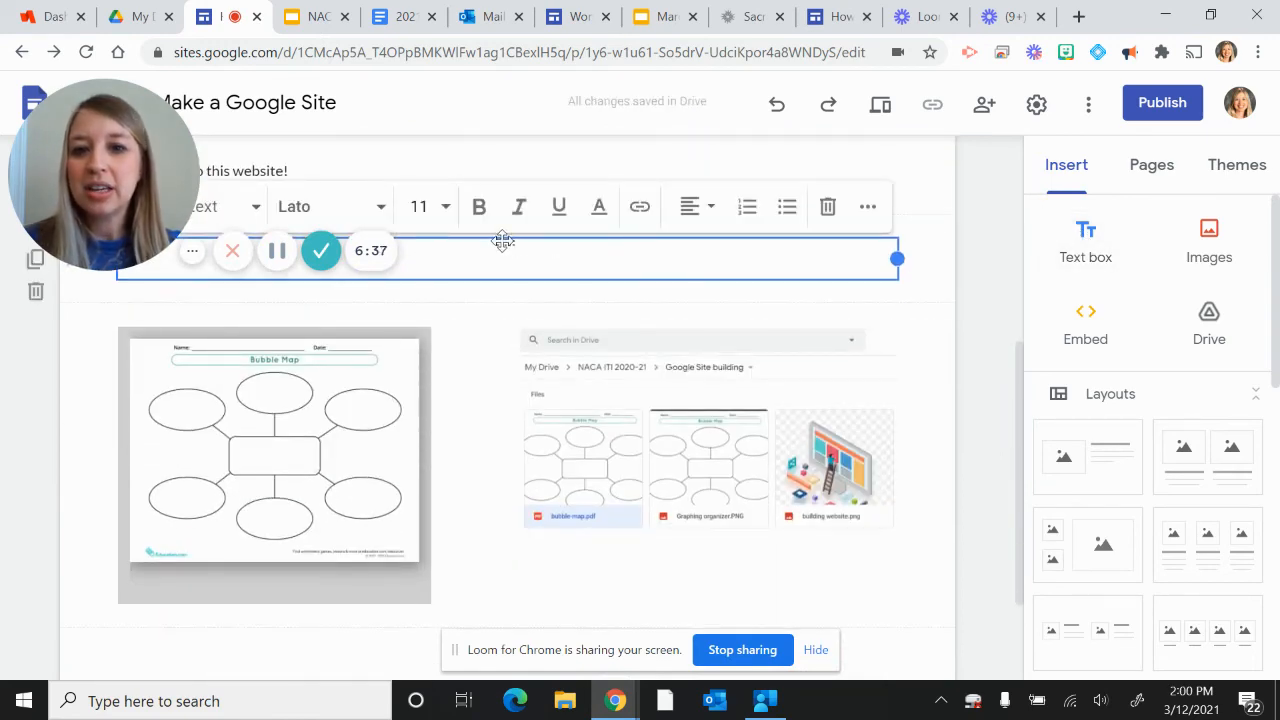
left_click_drag(503, 240, 145, 480)
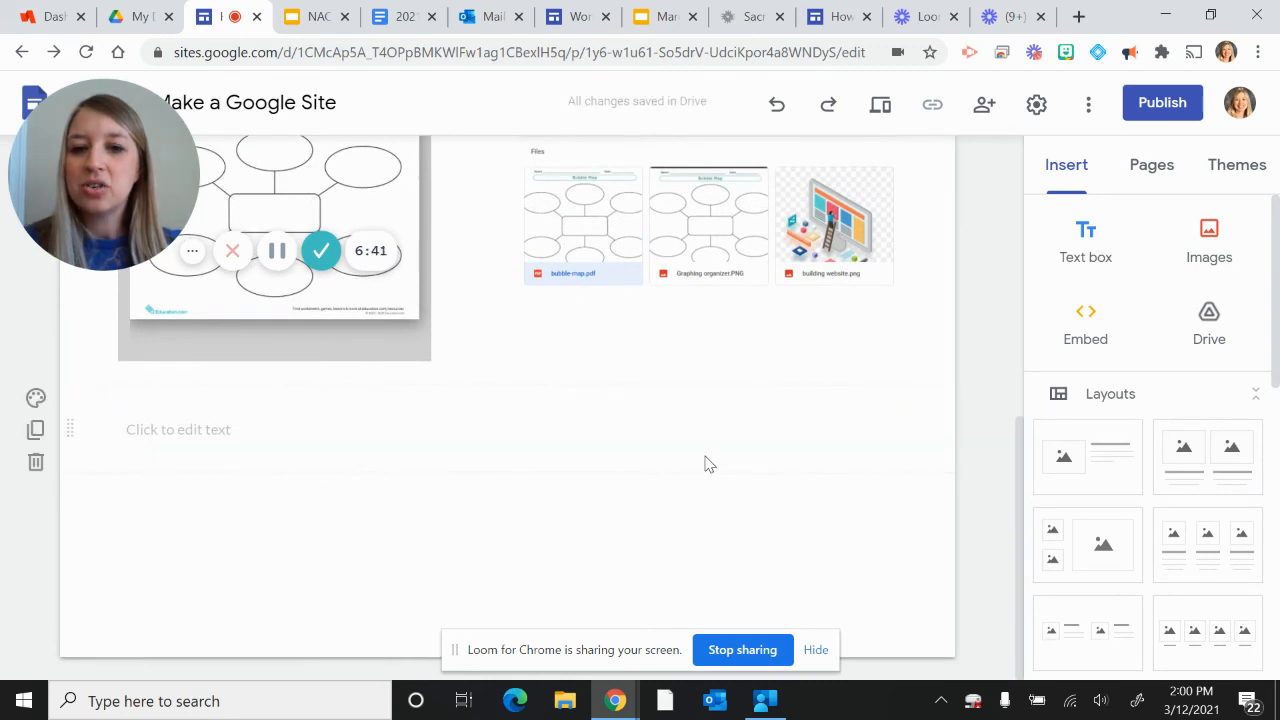
left_click(886, 428)
left_click_drag(896, 428, 431, 430)
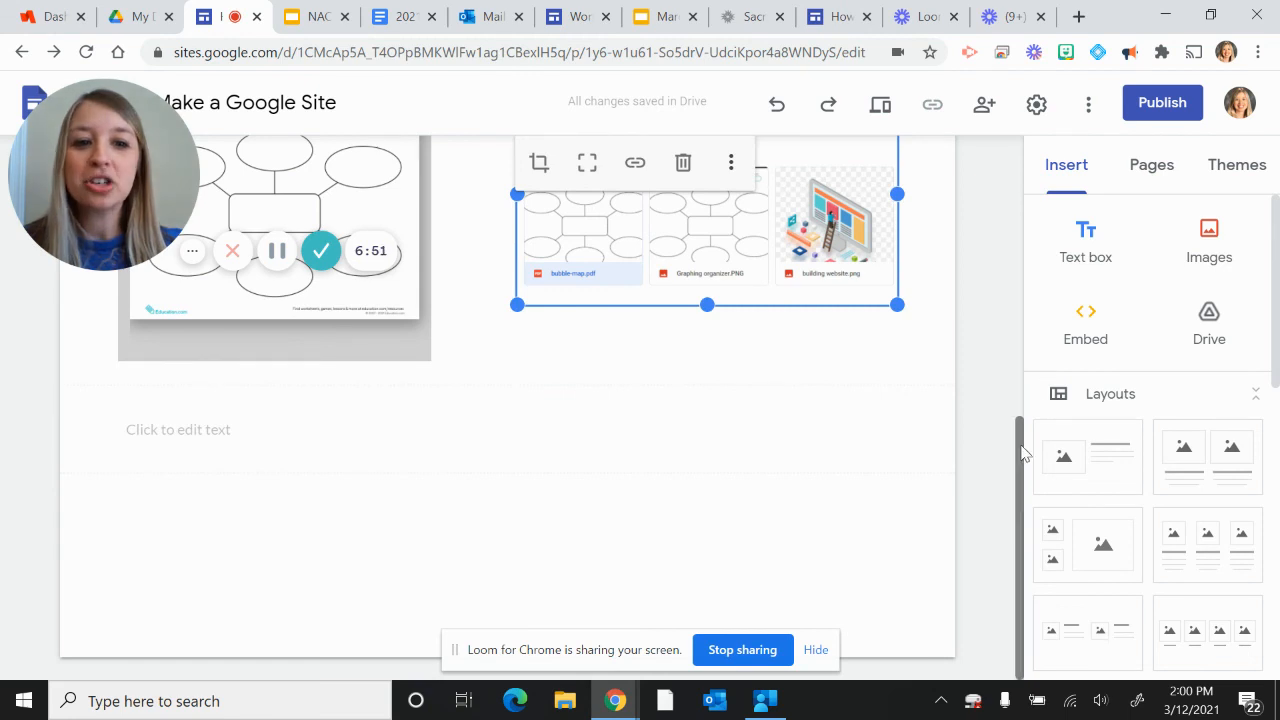
scroll(1025, 400, "up", 2)
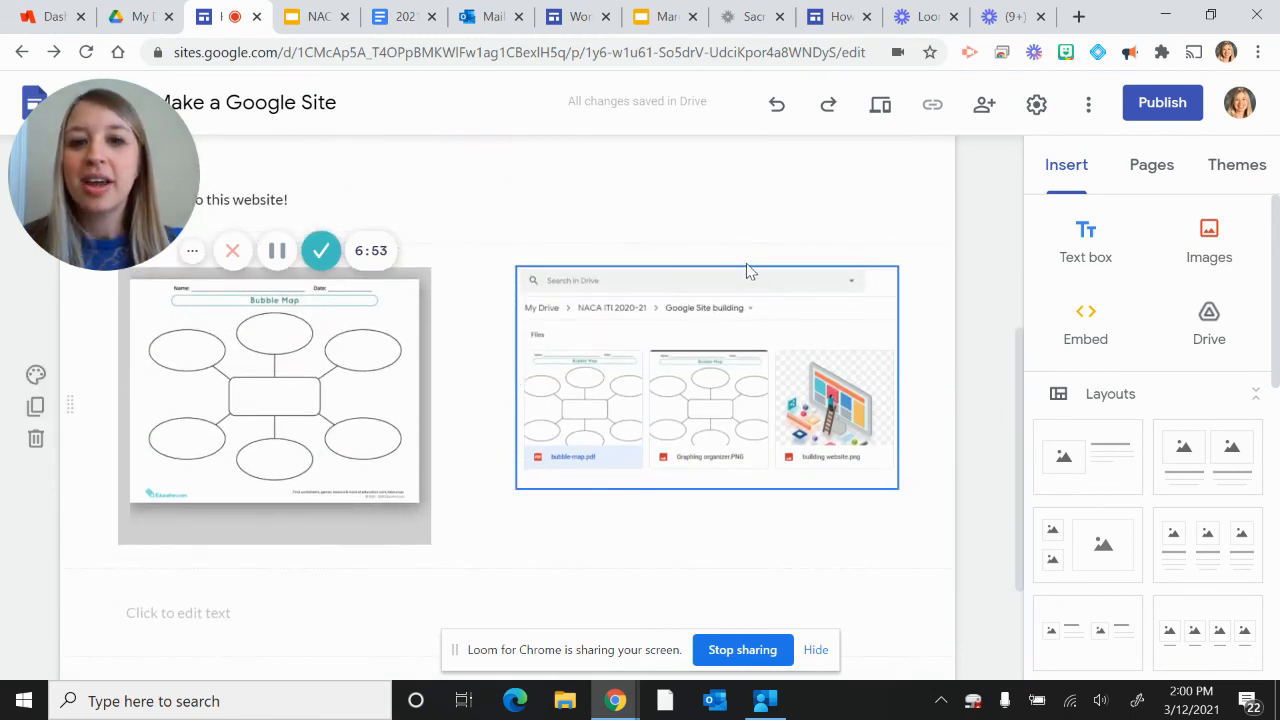
left_click(735, 287)
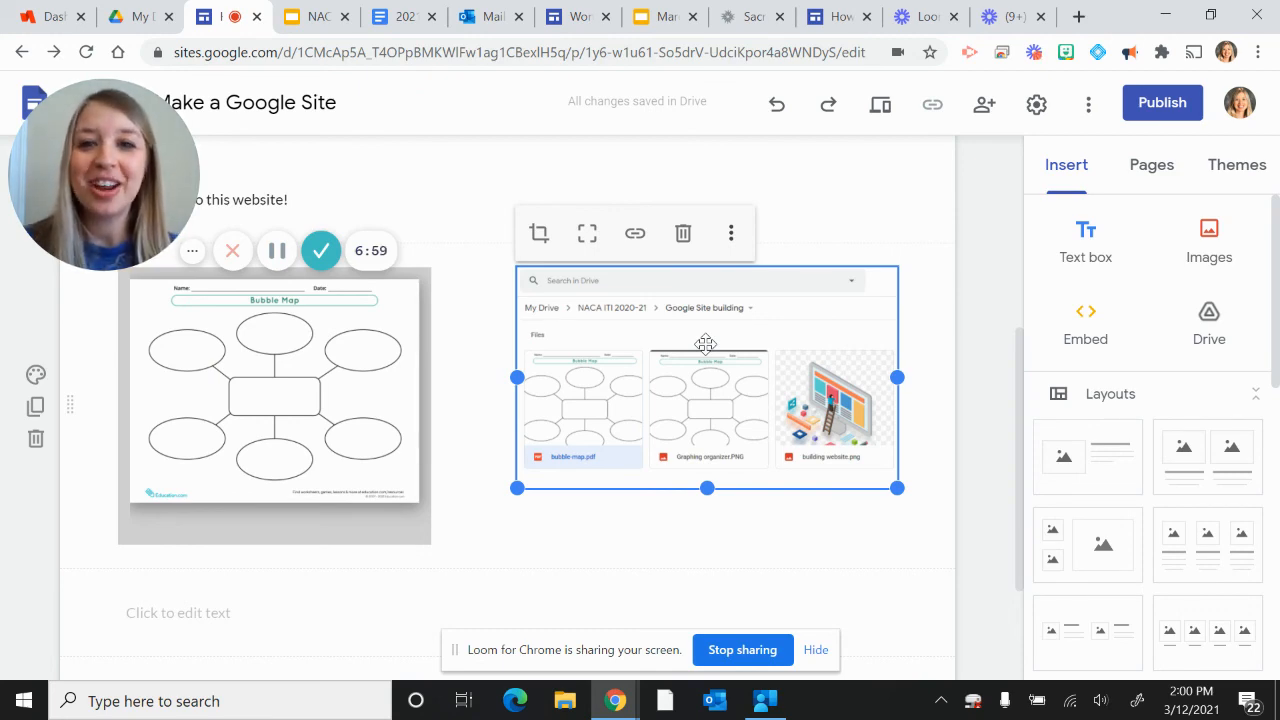
left_click_drag(1016, 362, 1010, 170)
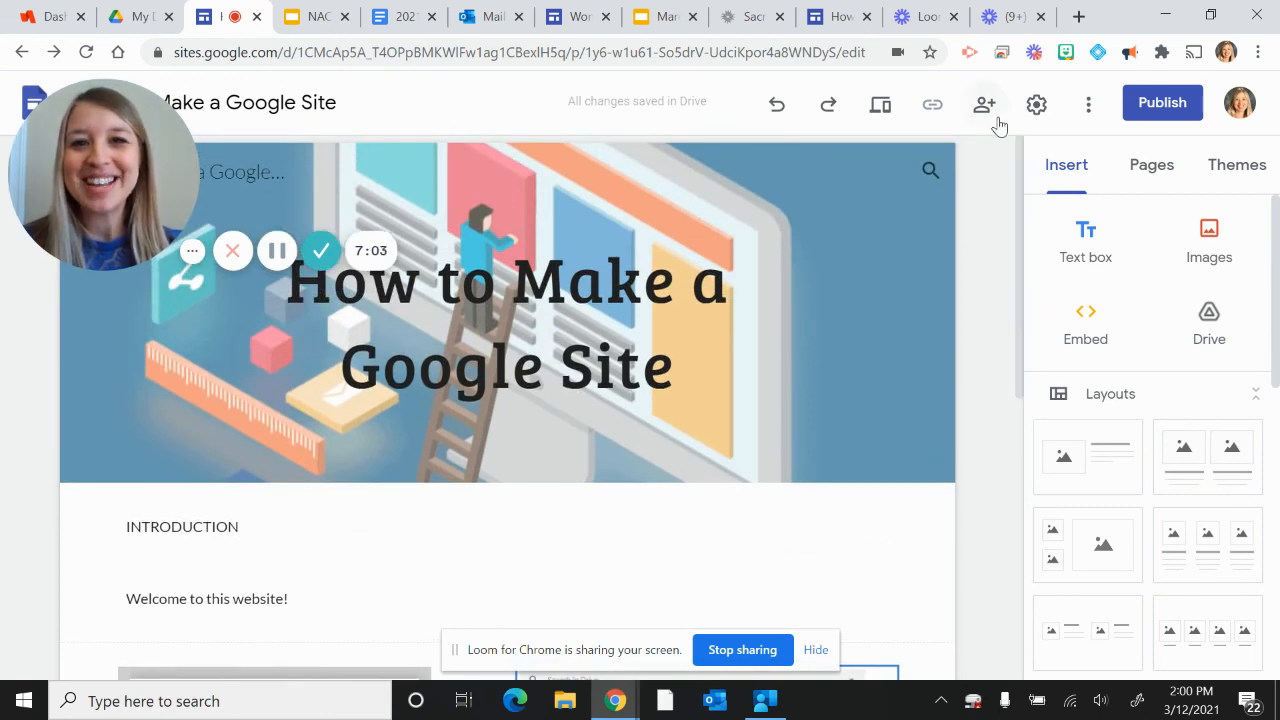
mouse_move(213, 476)
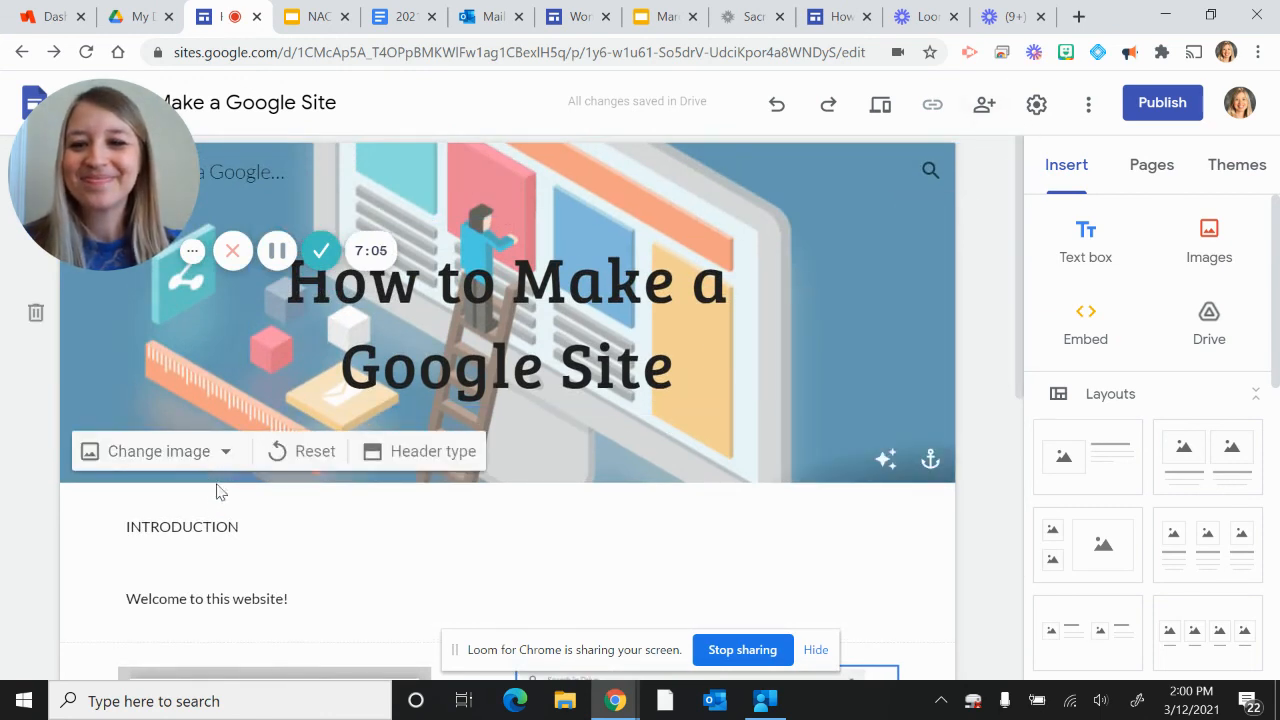